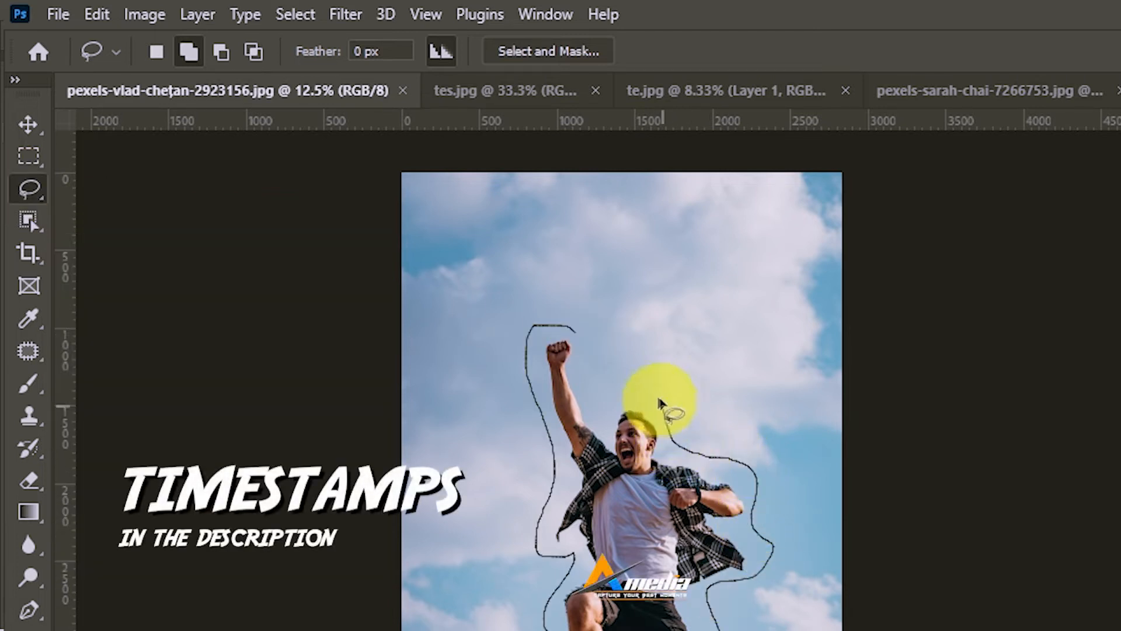
key(shift+F5)
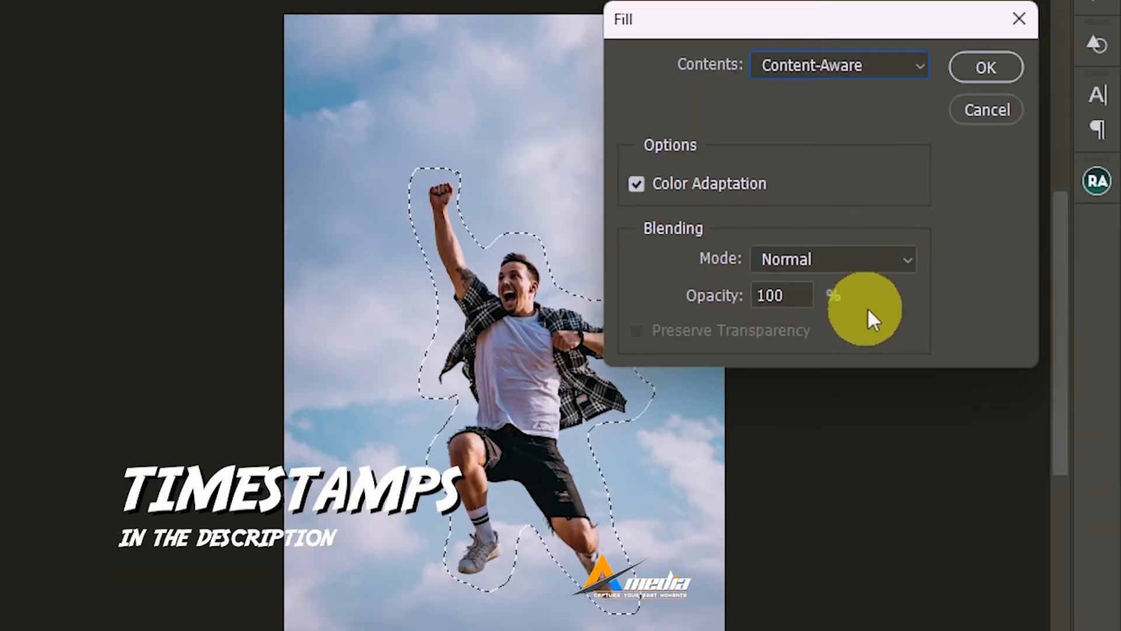
click(1112, 223)
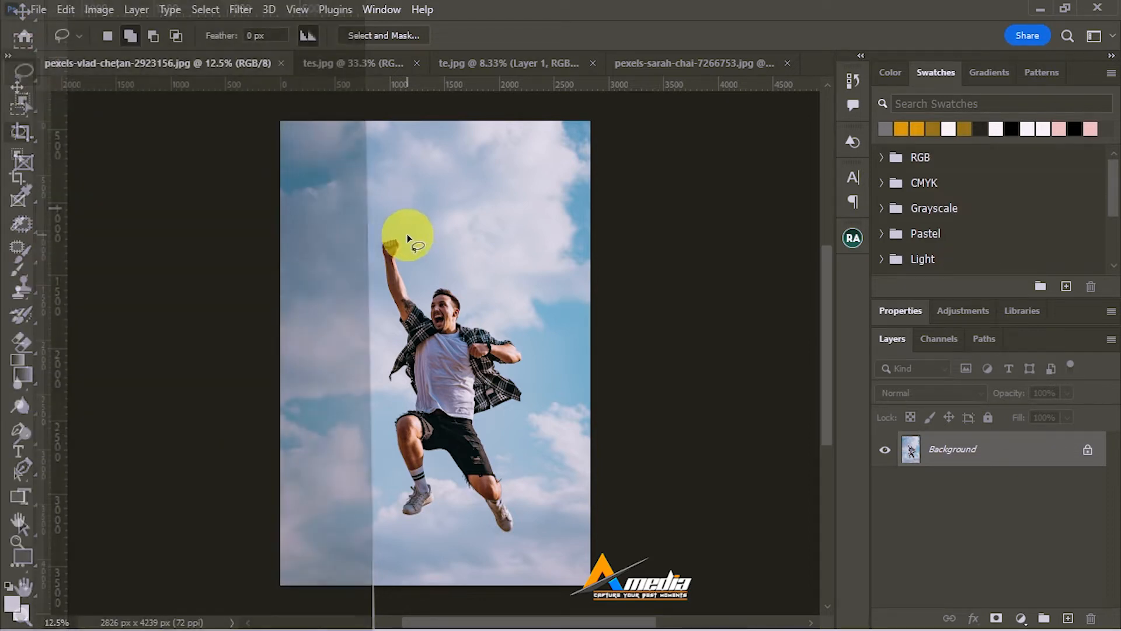
- Draw a freehand Lasso selection loosely around the jumping man, leaving a margin of sky around him
drag(402, 232, 369, 237)
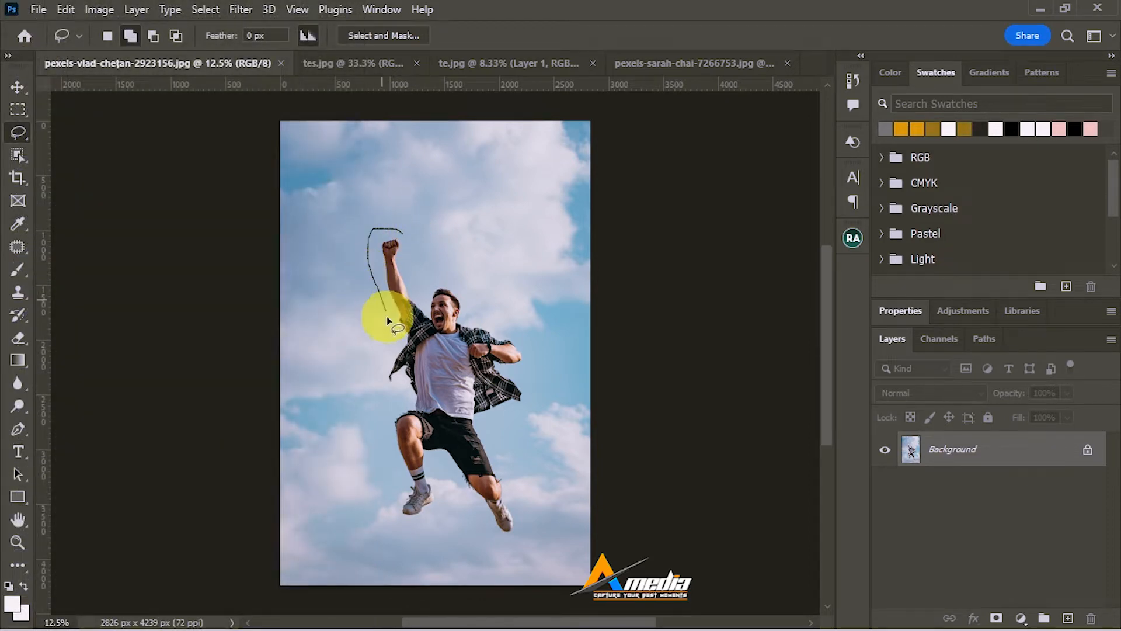
mouse_move(387, 316)
mouse_down()
mouse_move(379, 392)
mouse_move(404, 394)
mouse_move(383, 427)
mouse_up()
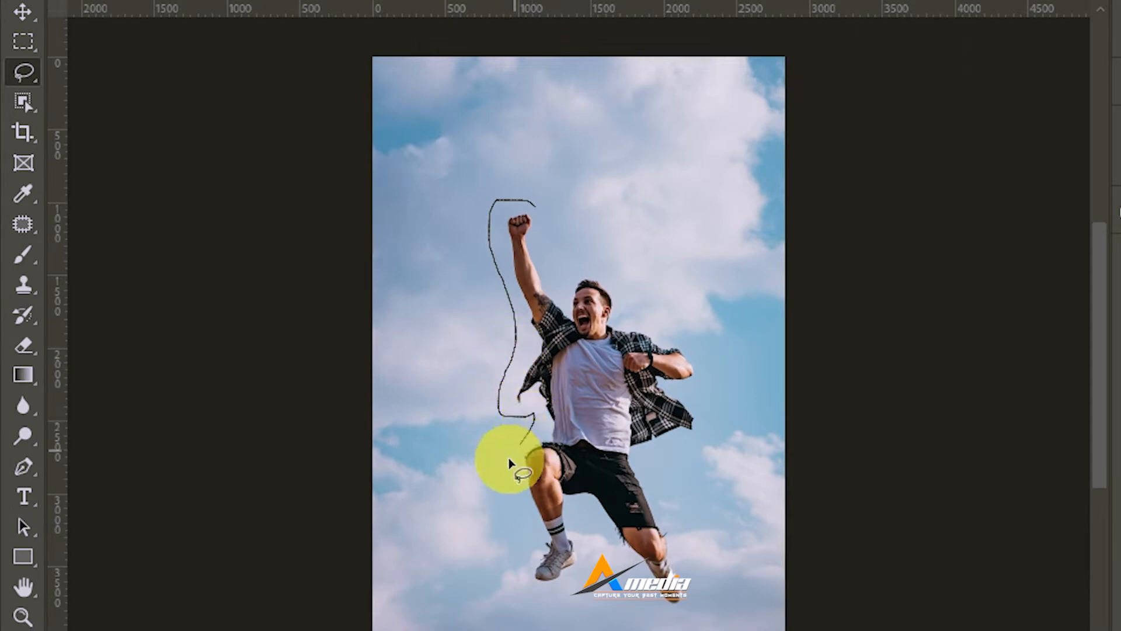
mouse_move(509, 463)
mouse_down()
mouse_move(526, 581)
mouse_move(565, 598)
mouse_move(588, 577)
mouse_move(598, 536)
mouse_move(678, 619)
mouse_move(706, 609)
mouse_move(659, 444)
mouse_move(694, 437)
mouse_move(720, 413)
mouse_move(703, 390)
mouse_up()
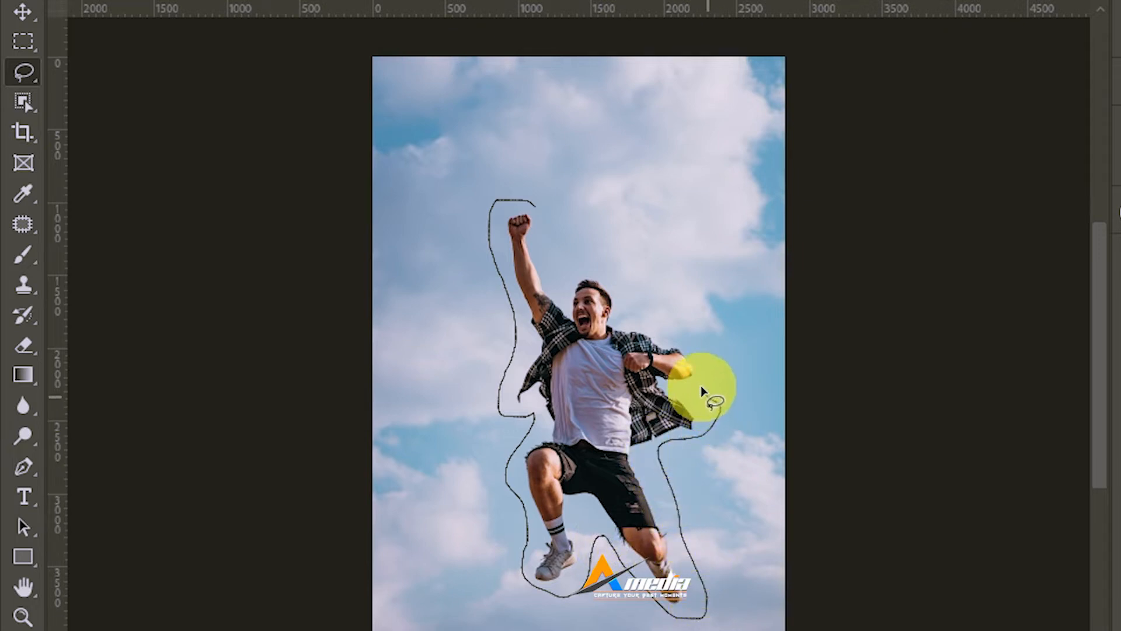
mouse_move(659, 326)
mouse_down()
mouse_move(634, 307)
mouse_move(613, 263)
mouse_move(579, 256)
mouse_move(554, 271)
mouse_move(533, 205)
mouse_up()
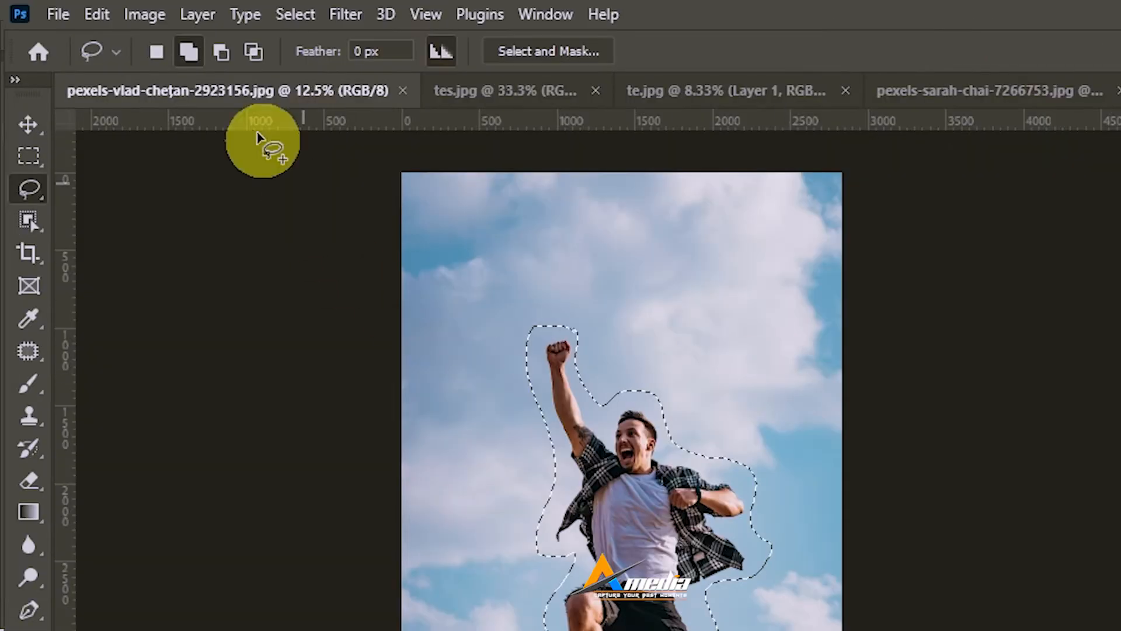
- Fill the selected man with Content-Aware contents in Normal mode at 100% opacity and deselect
click(106, 18)
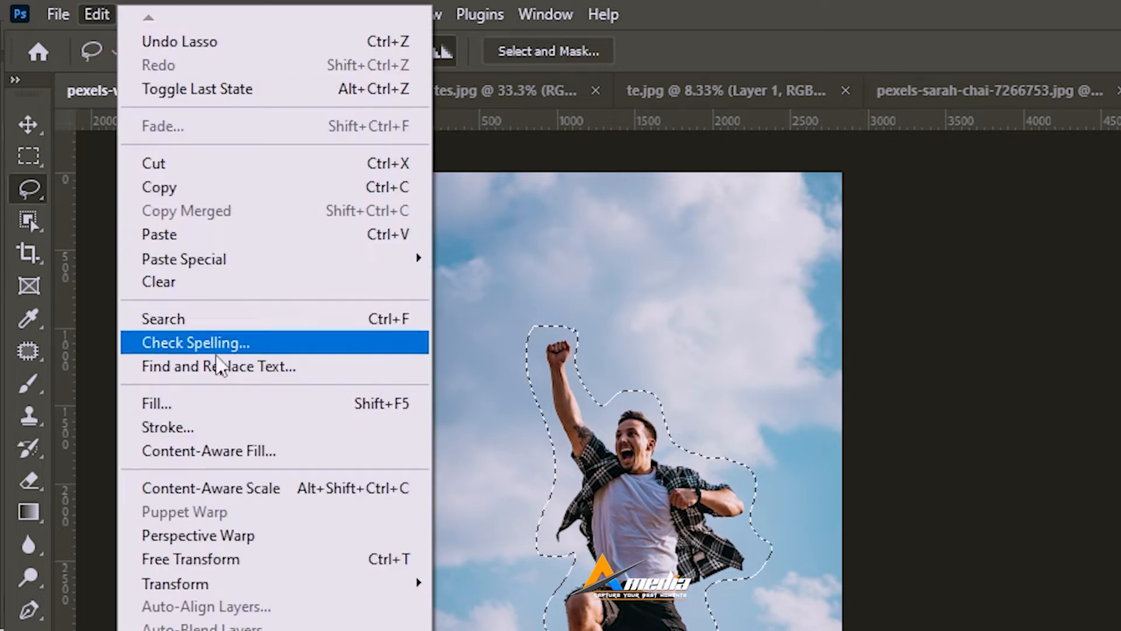
click(191, 402)
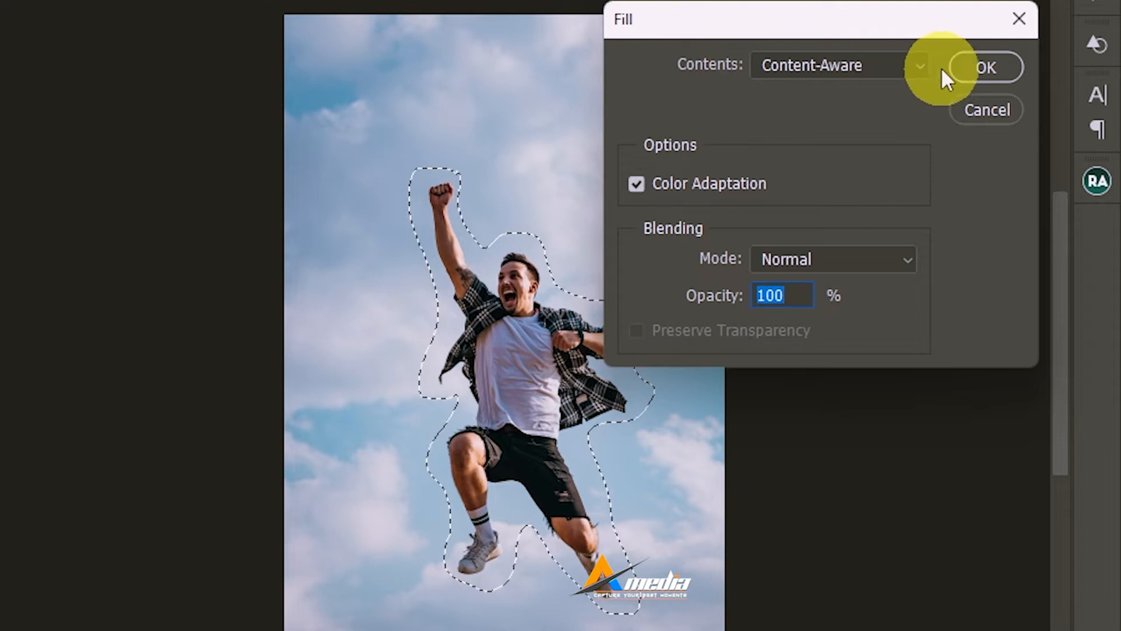
click(920, 65)
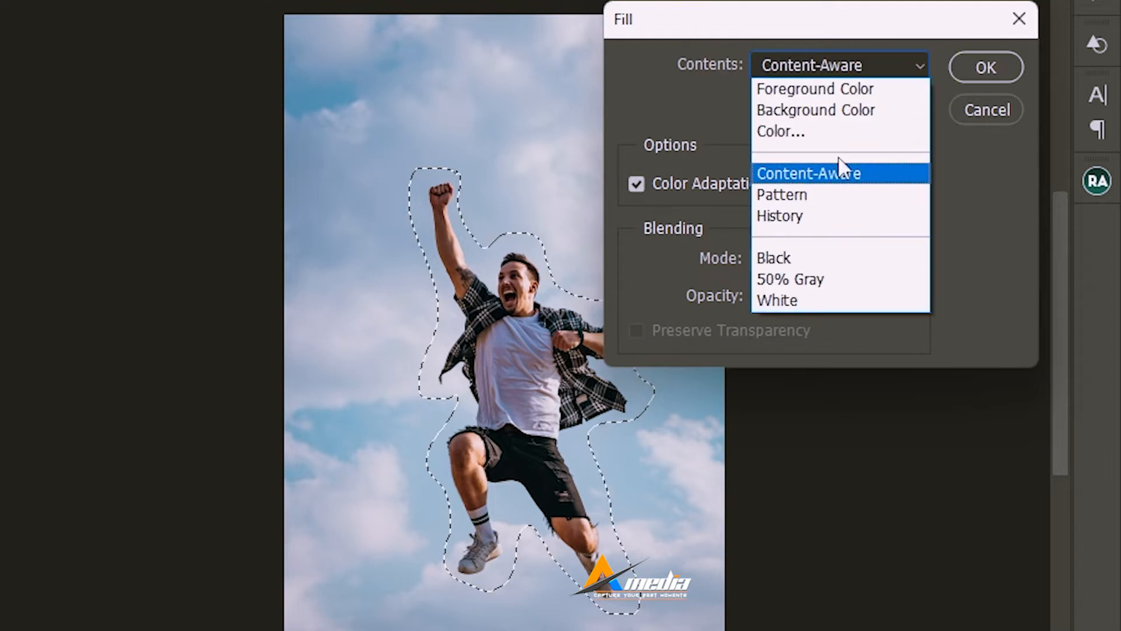
click(902, 41)
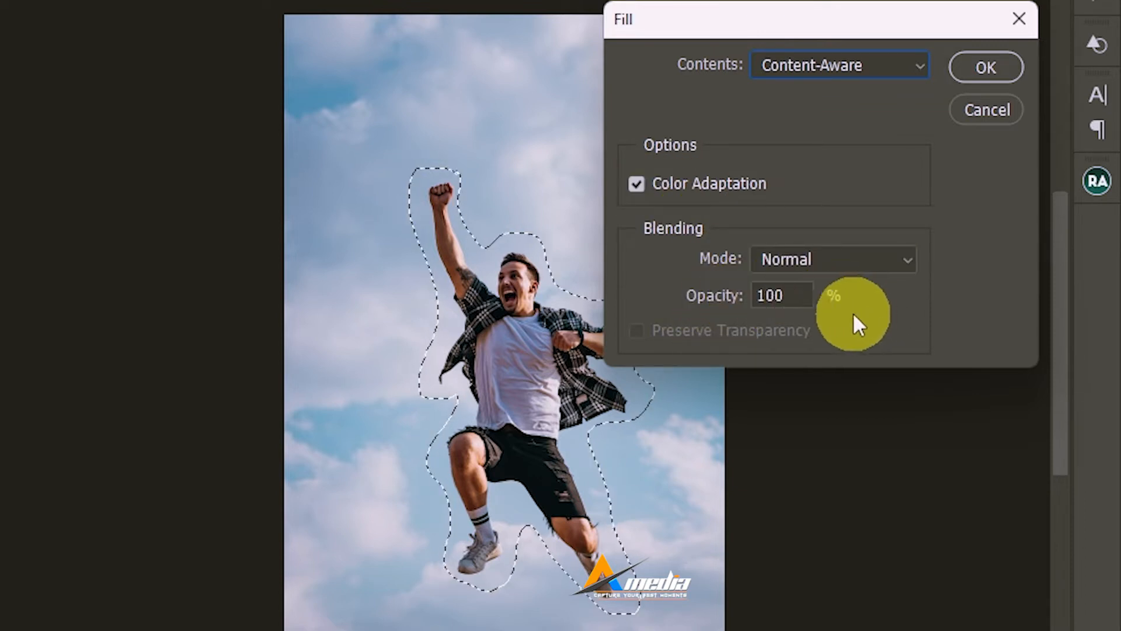
click(993, 66)
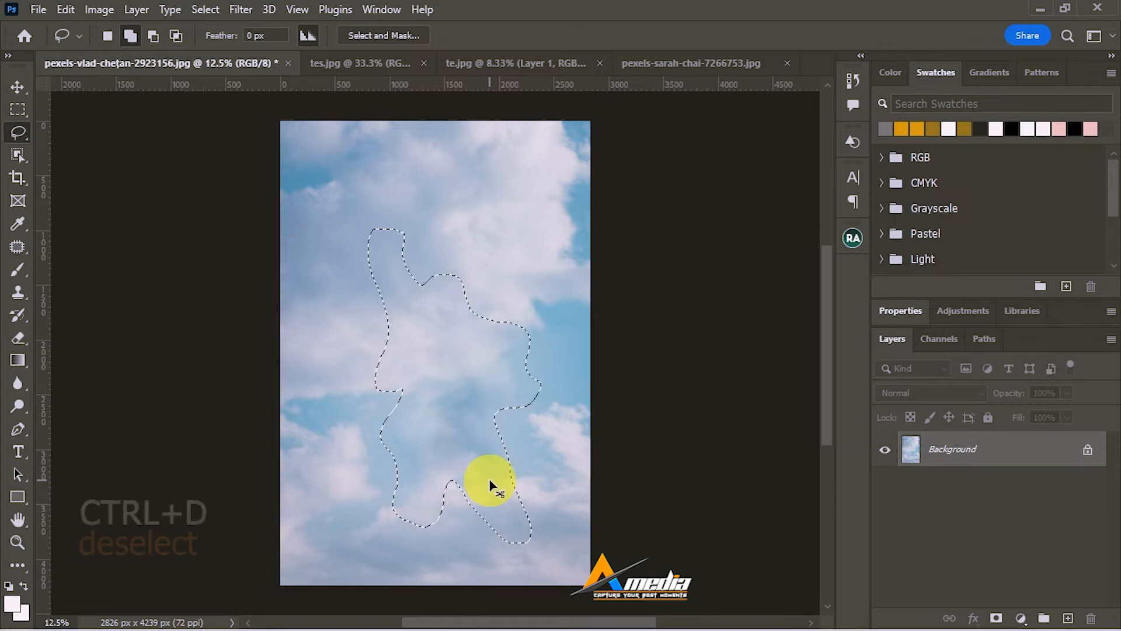
key(ctrl+d)
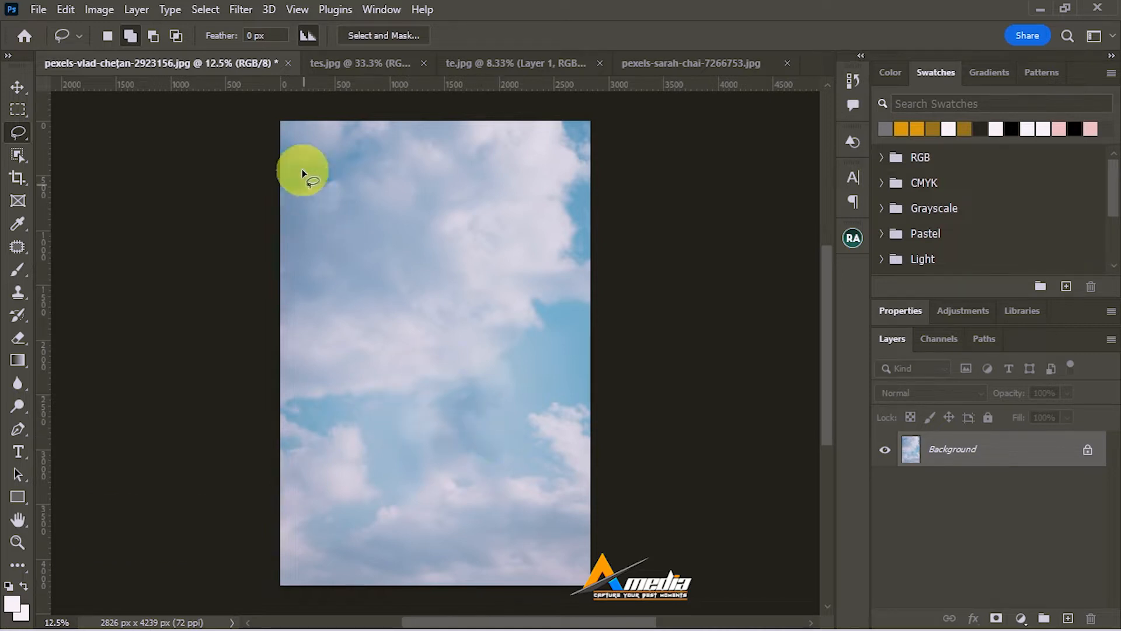
- Switch to the tes.jpg document, duplicate its Background layer and hide the original Background
click(342, 62)
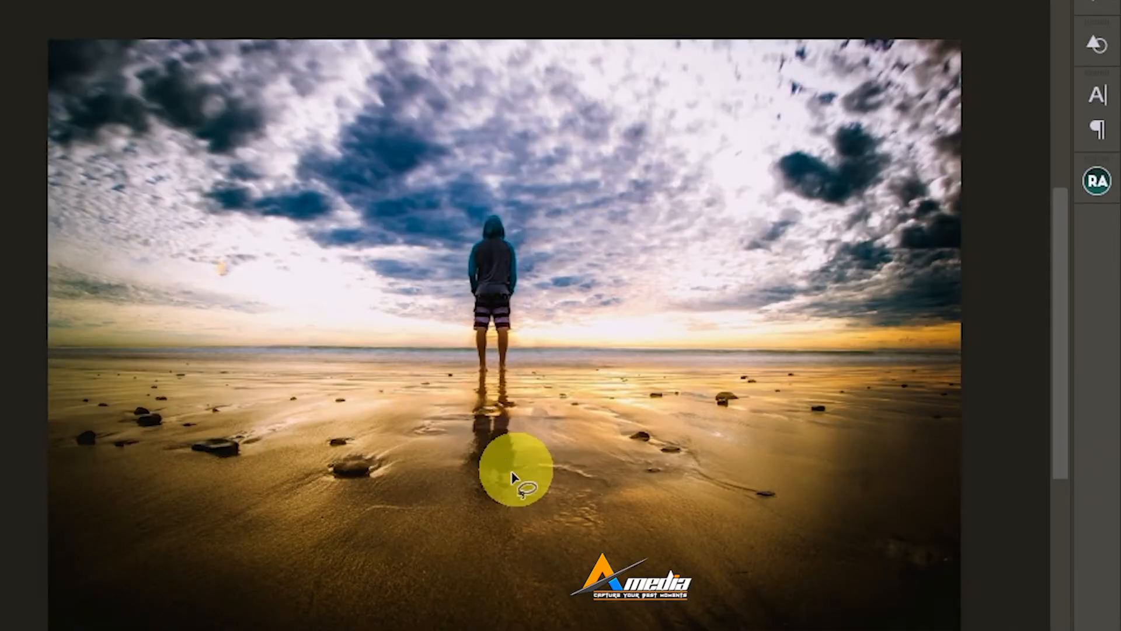
key(ctrl+j)
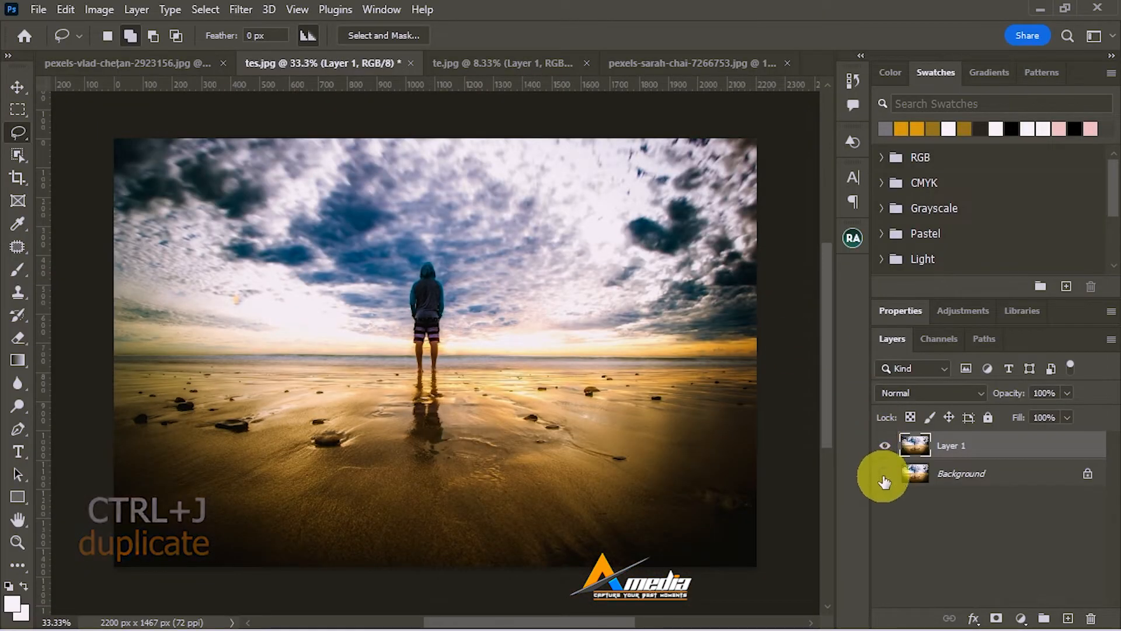
click(885, 474)
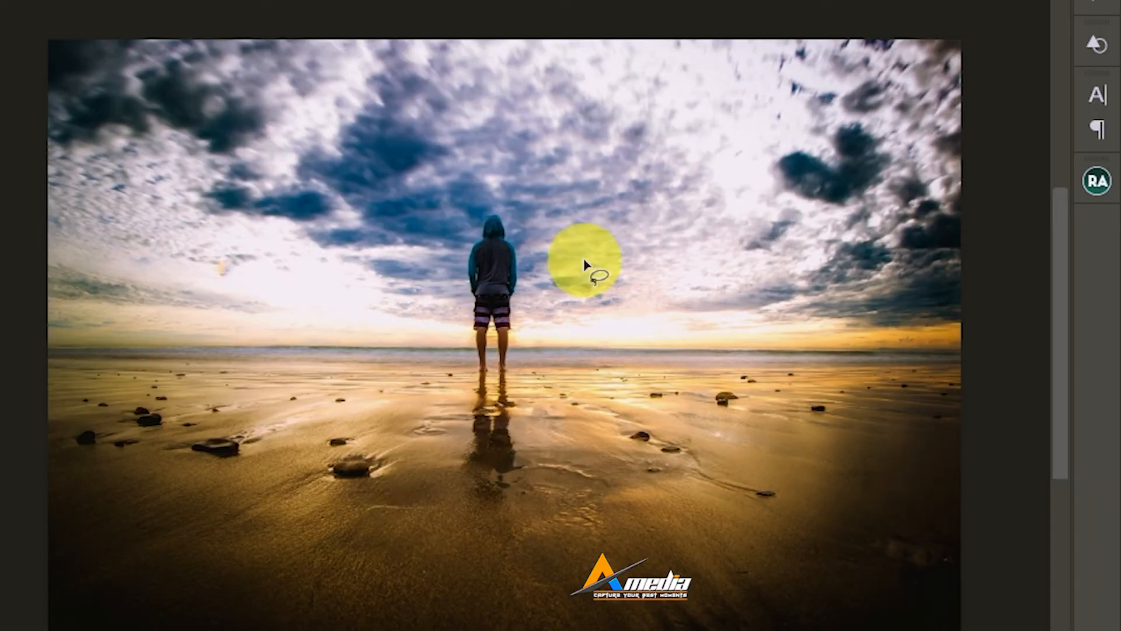
- Draw a Lasso selection around the hooded person on the beach, including the reflection on the wet sand
scroll(493, 234, up, 1)
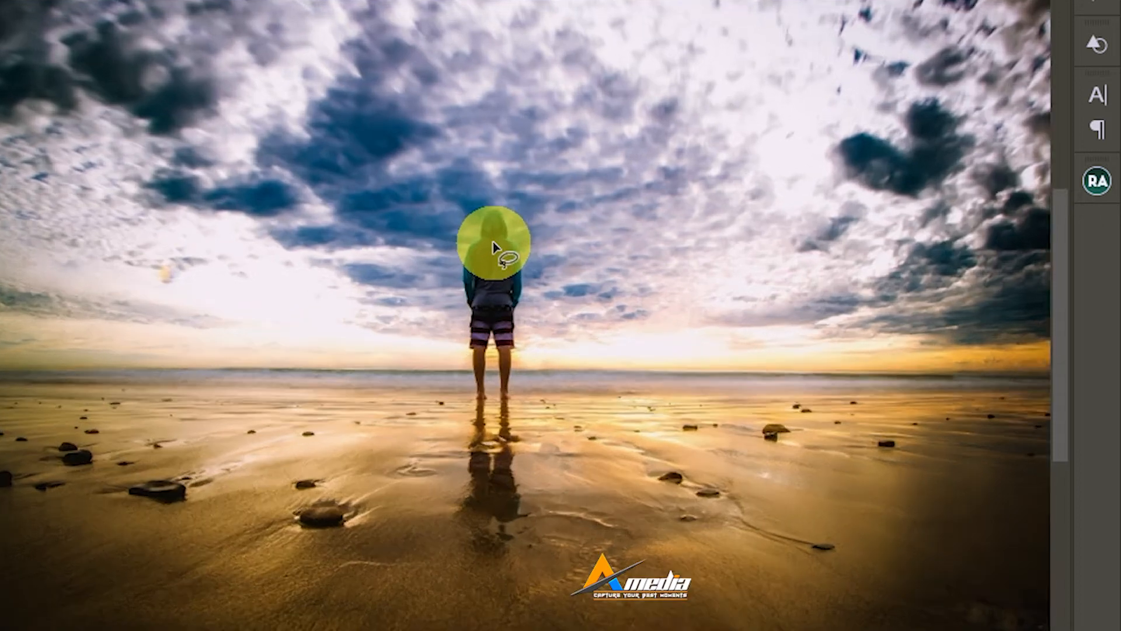
scroll(493, 243, up, 1)
click(496, 182)
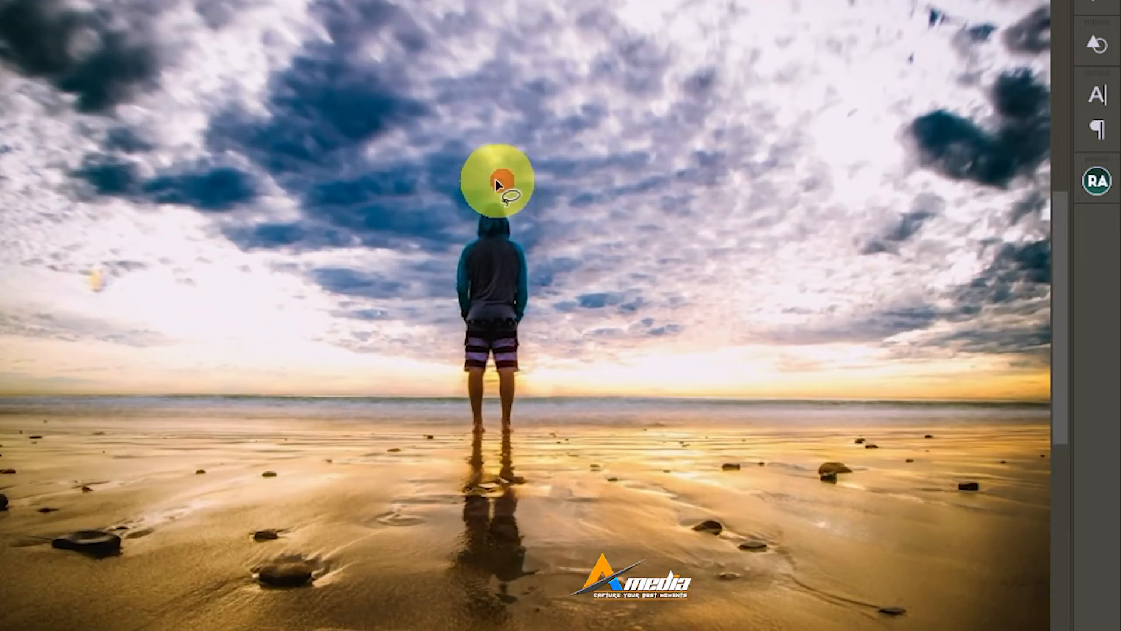
mouse_move(496, 182)
mouse_down()
mouse_move(461, 210)
mouse_move(437, 306)
mouse_move(455, 459)
mouse_move(436, 593)
mouse_move(466, 630)
mouse_move(546, 630)
mouse_move(584, 578)
mouse_up()
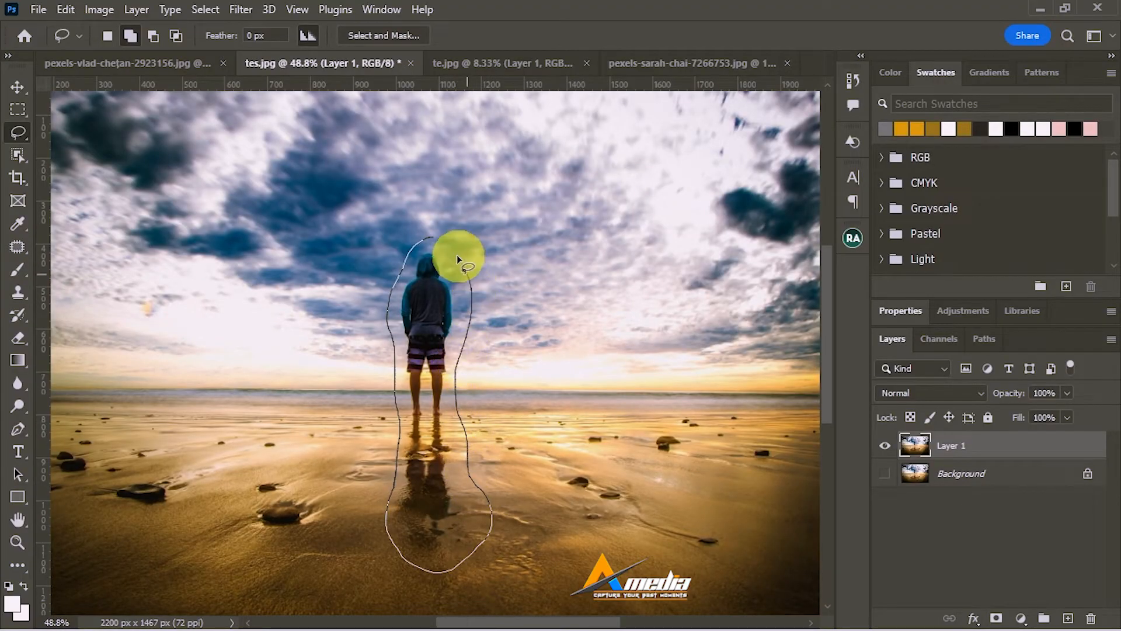
drag(433, 234, 420, 236)
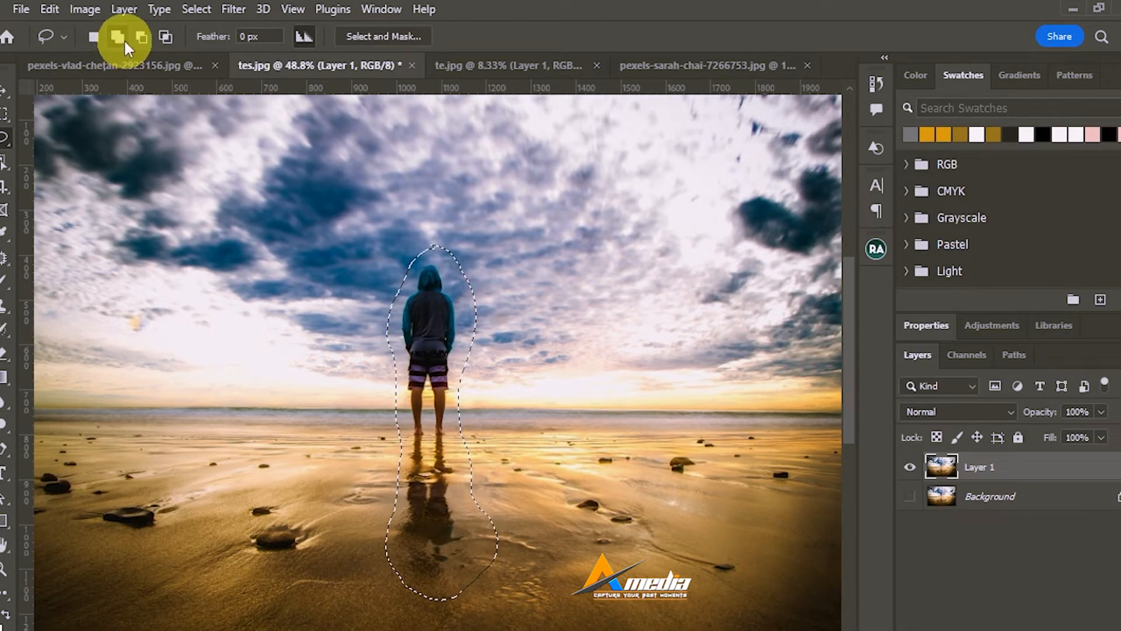
- Open Content-Aware Fill for the selected beach figure and exclude dark sand near the image's lower-left edge from the sampling area
click(53, 6)
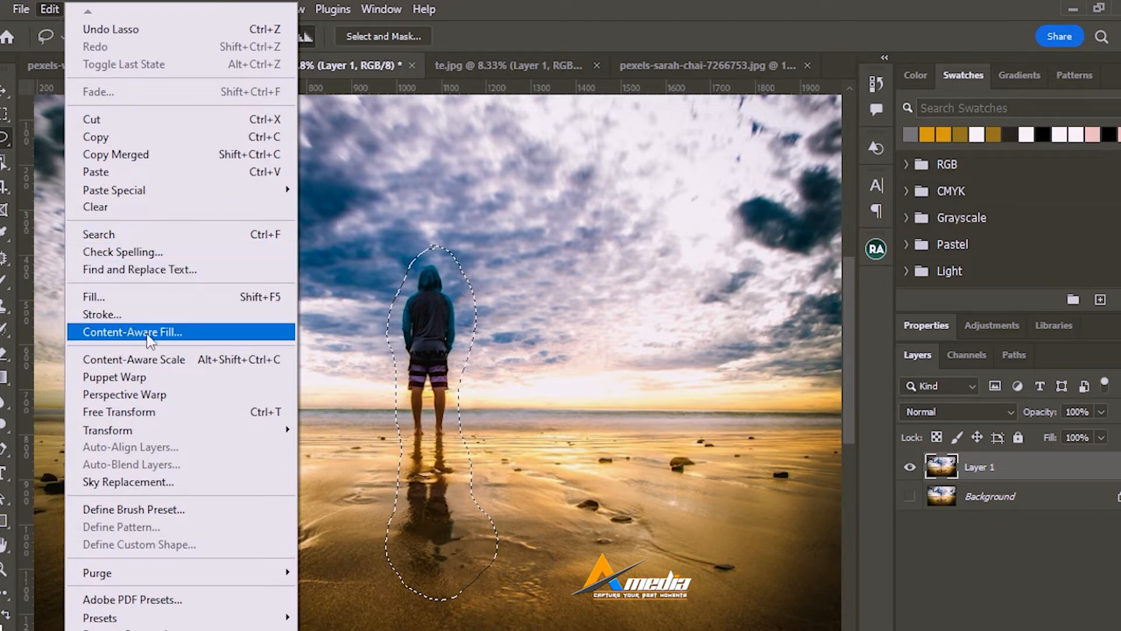
click(419, 338)
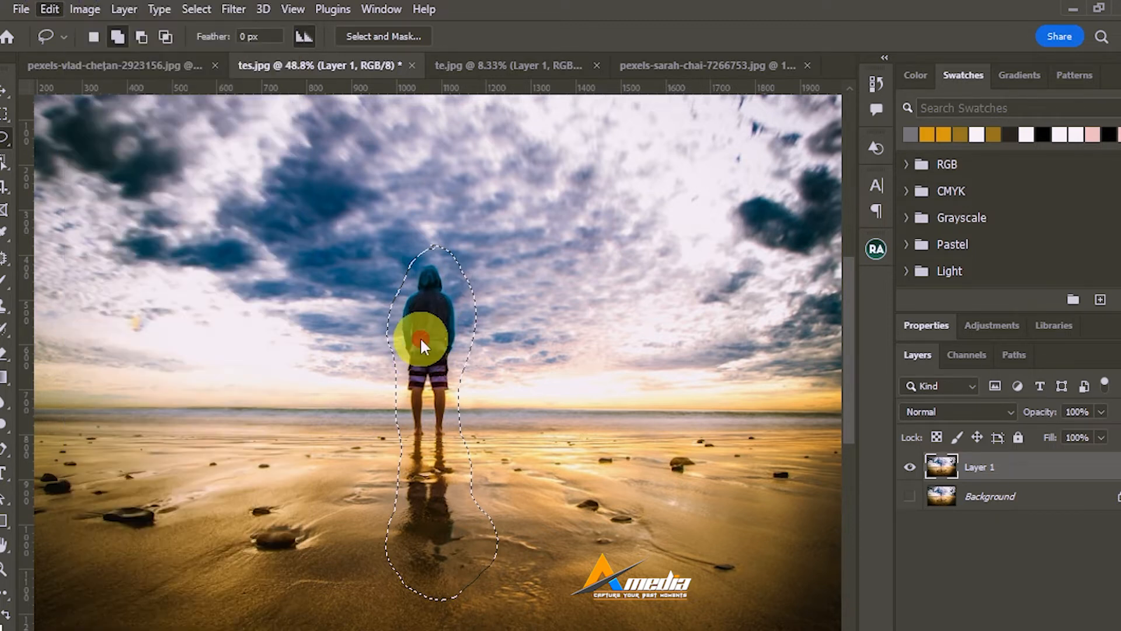
right_click(420, 339)
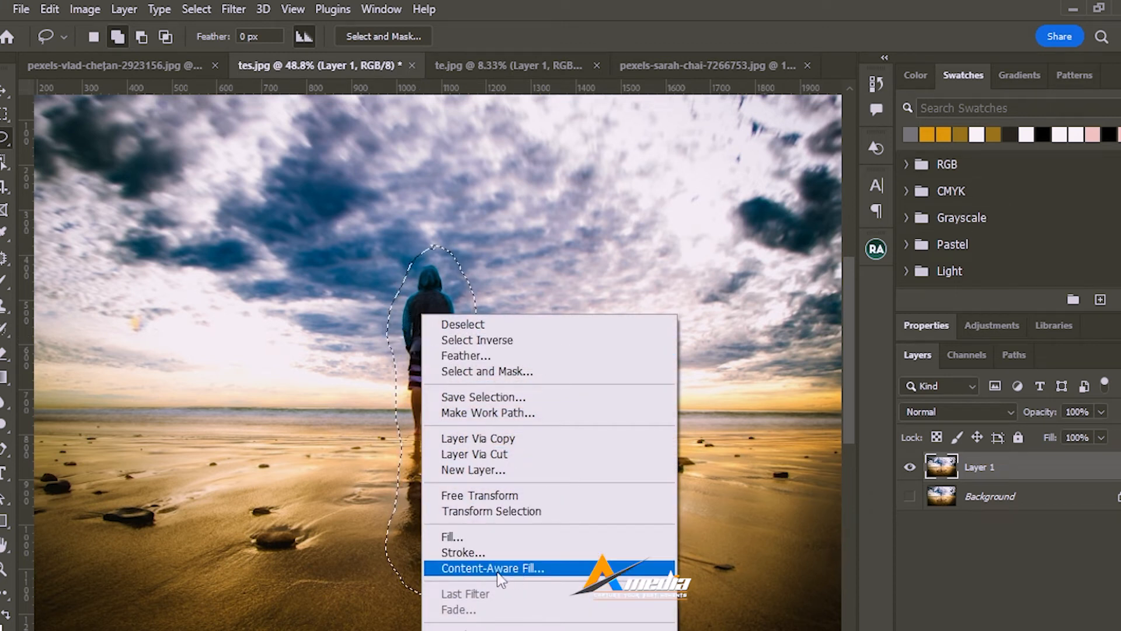
click(536, 572)
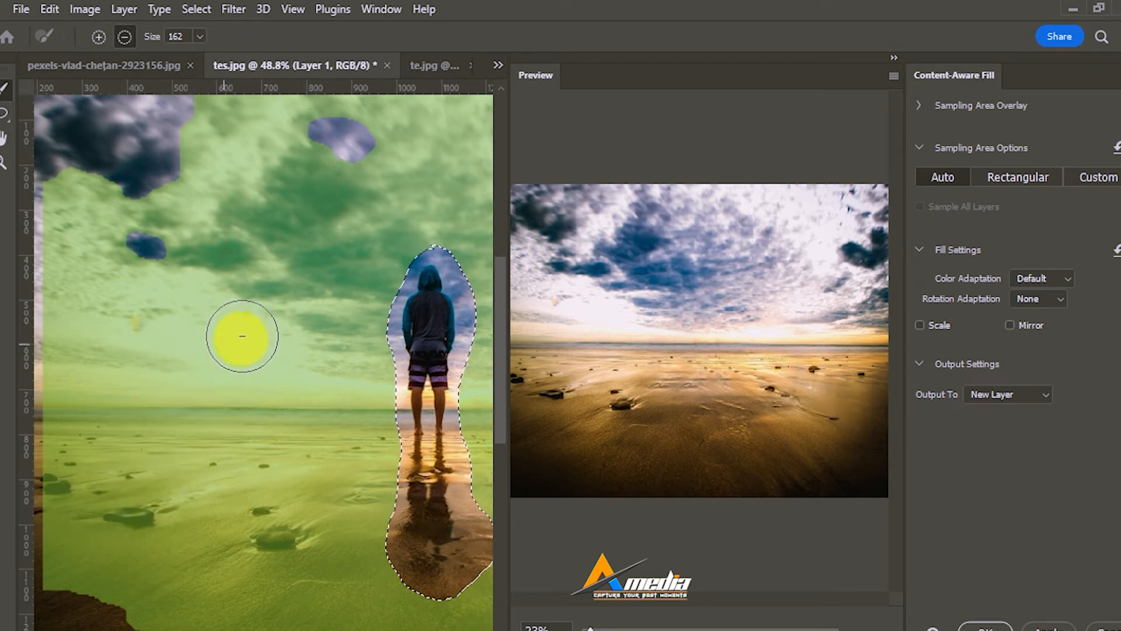
mouse_move(143, 495)
mouse_down()
mouse_move(108, 516)
mouse_move(150, 534)
mouse_move(163, 507)
mouse_move(142, 492)
mouse_move(111, 518)
mouse_move(141, 527)
mouse_move(123, 535)
mouse_move(130, 529)
mouse_up()
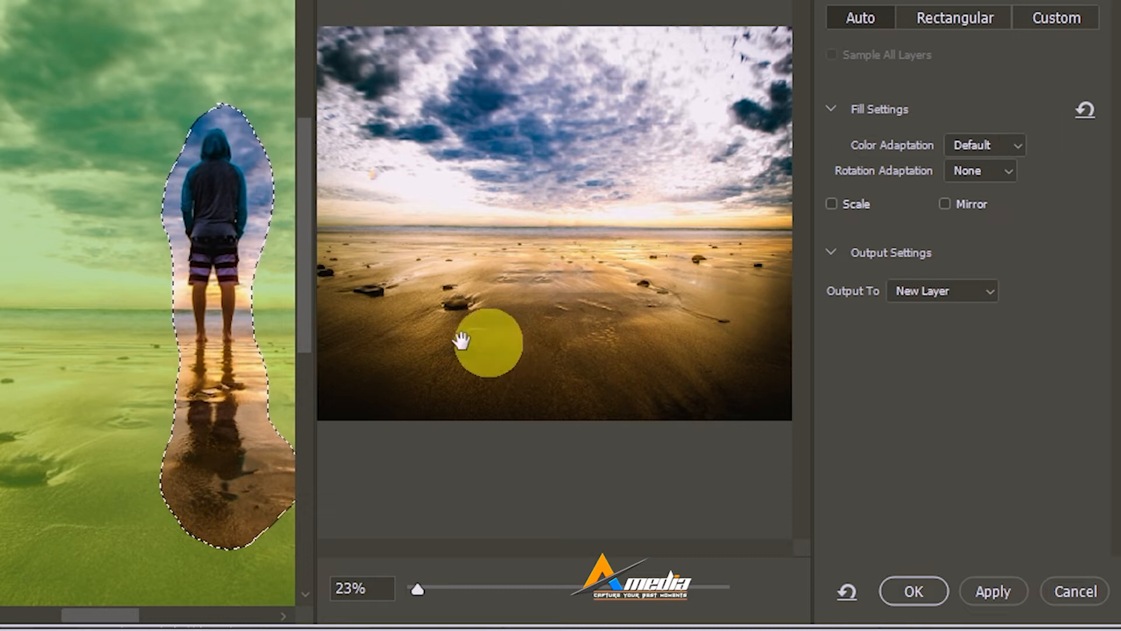
- Apply the Content-Aware Fill with output to a new layer and deselect
click(1001, 590)
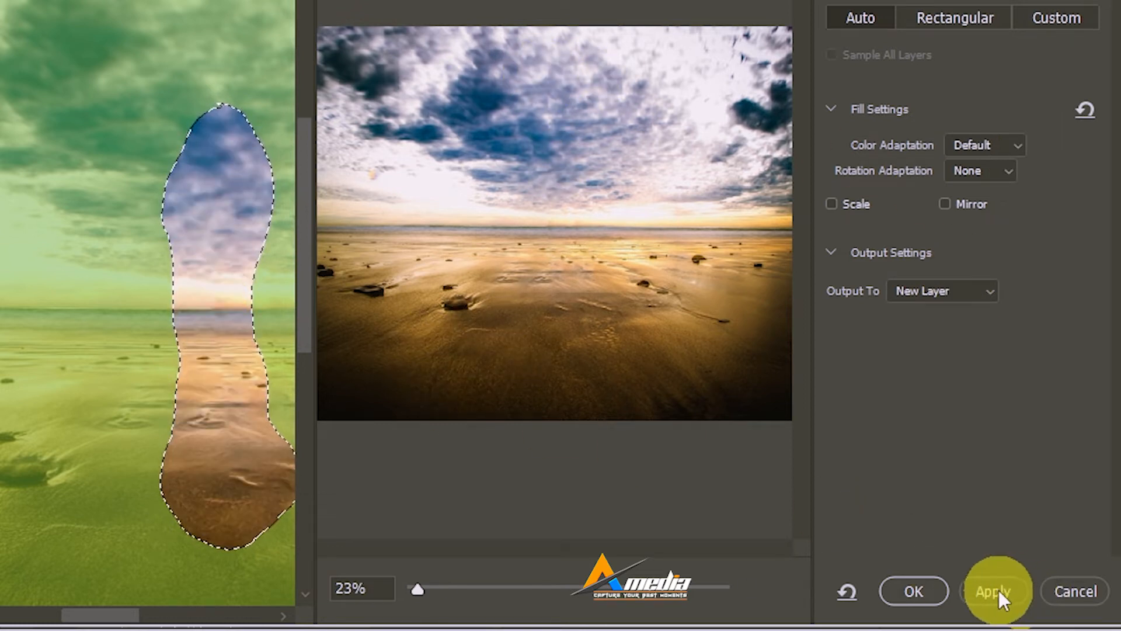
click(910, 591)
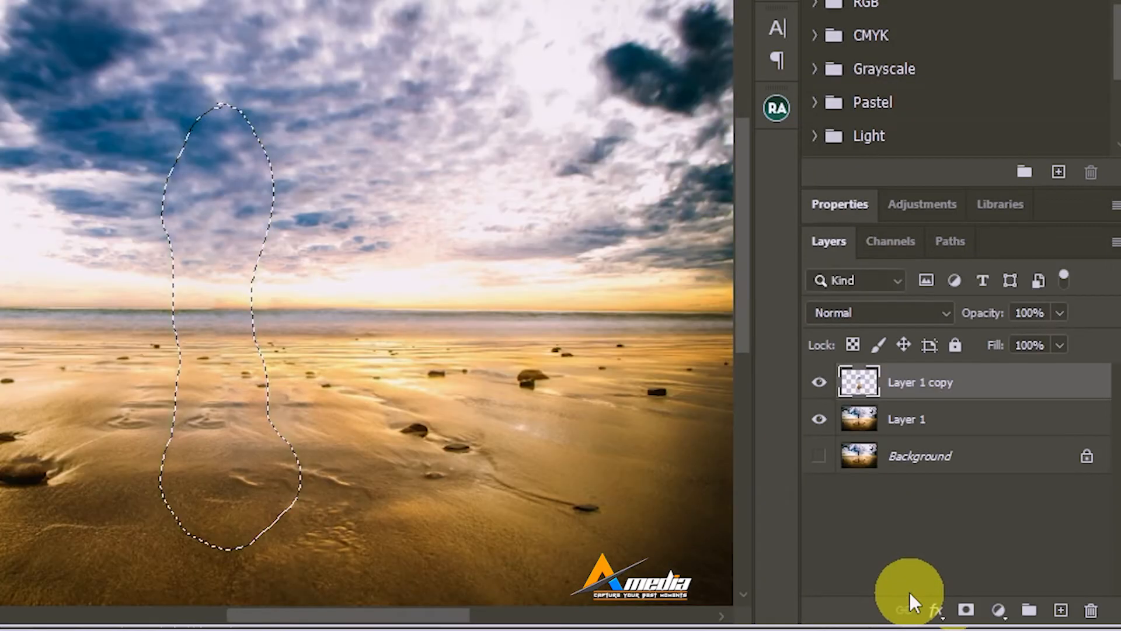
key(ctrl+d)
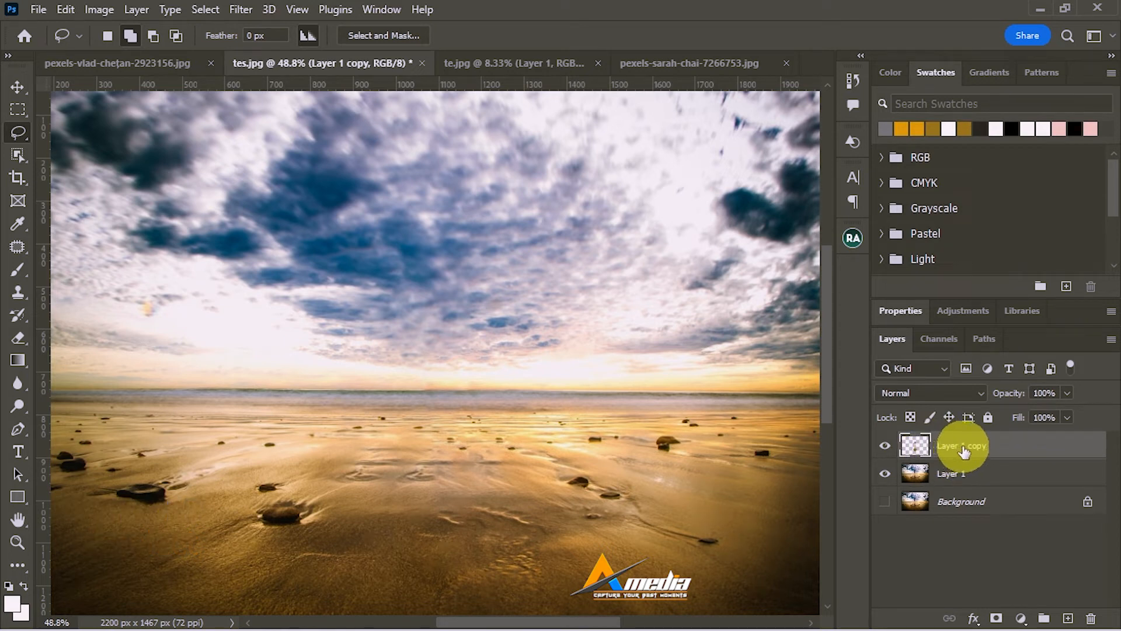
- Toggle the visibility of Layer 1 copy to compare the beach photo with and without the fill
click(885, 448)
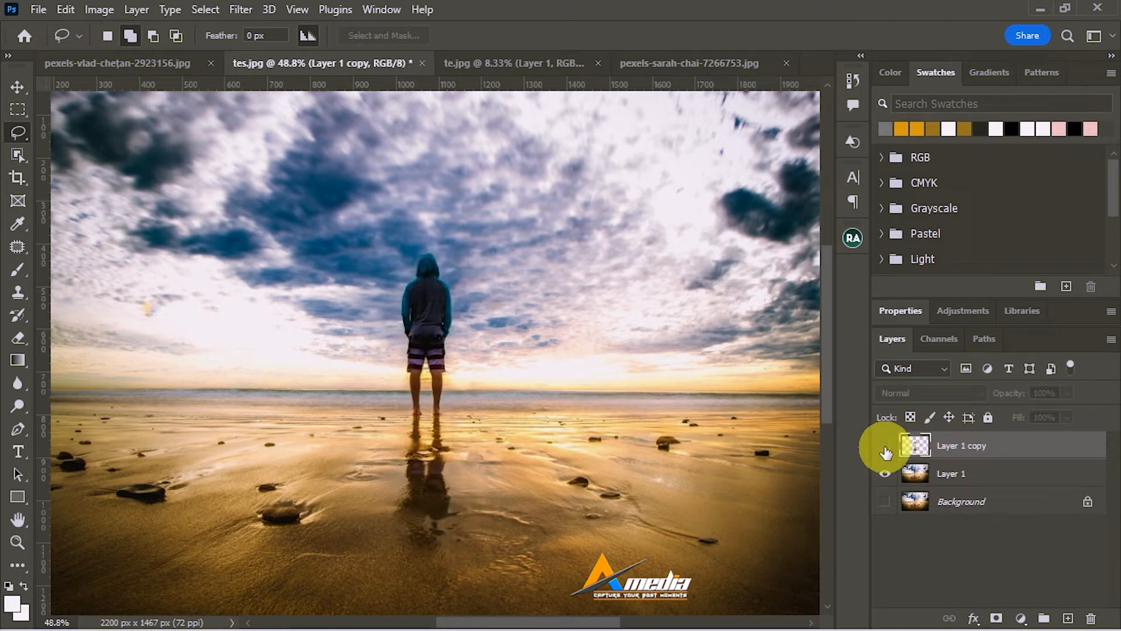
click(885, 447)
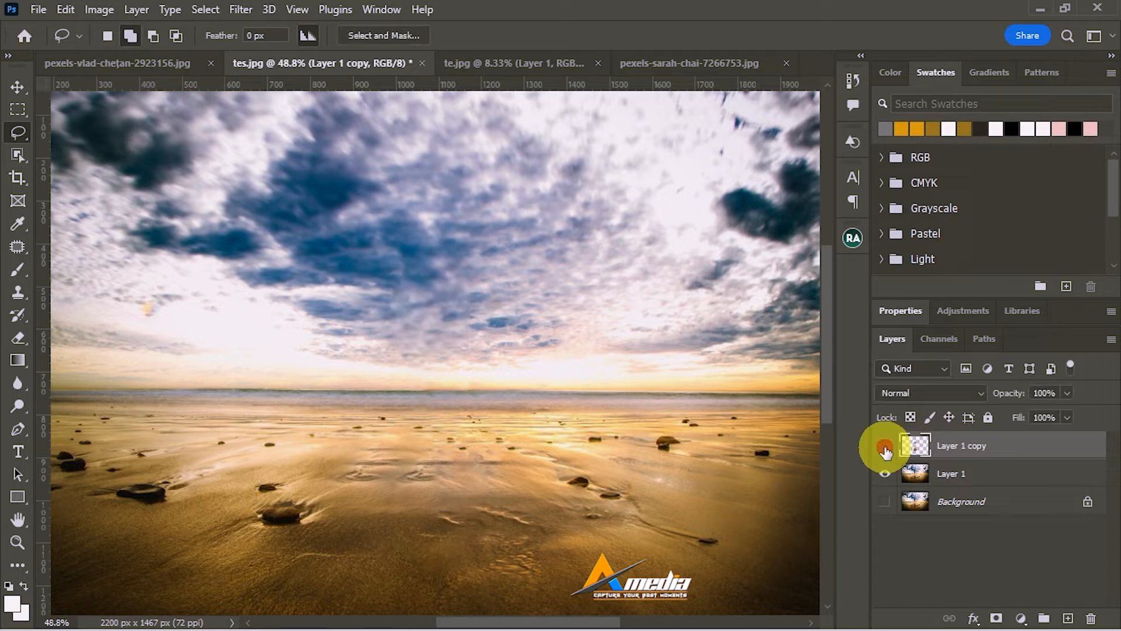
click(886, 447)
click(886, 448)
click(885, 448)
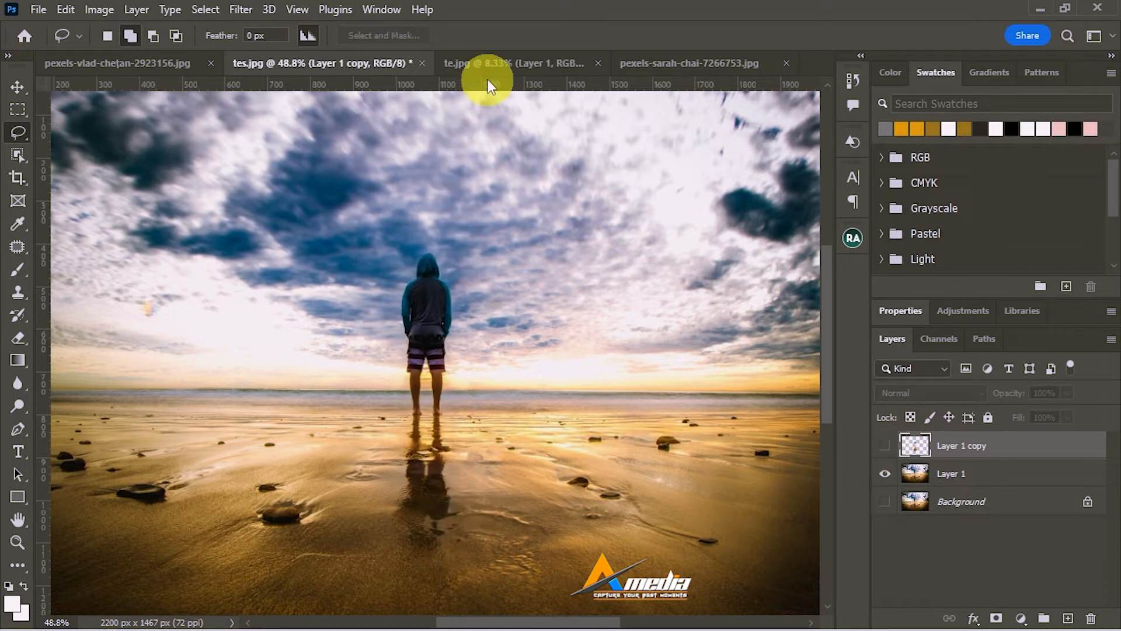
- Switch to the te.jpg document and draw a Lasso selection around the jogger in purple leggings
click(493, 64)
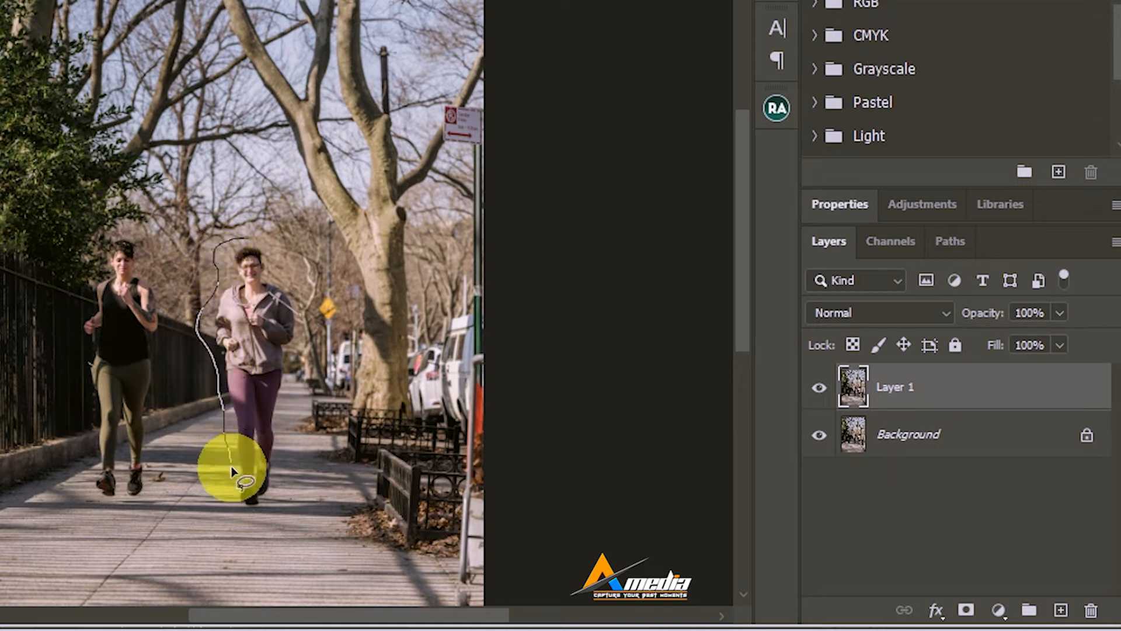
mouse_move(241, 512)
mouse_down()
mouse_move(262, 514)
mouse_move(284, 467)
mouse_up()
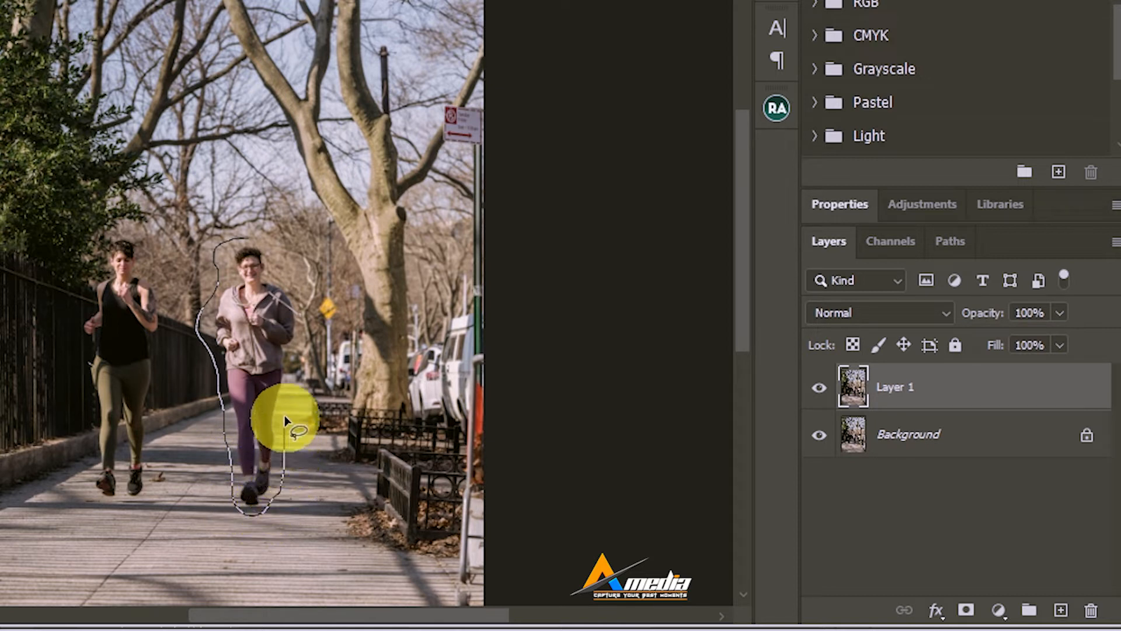
drag(284, 390, 300, 295)
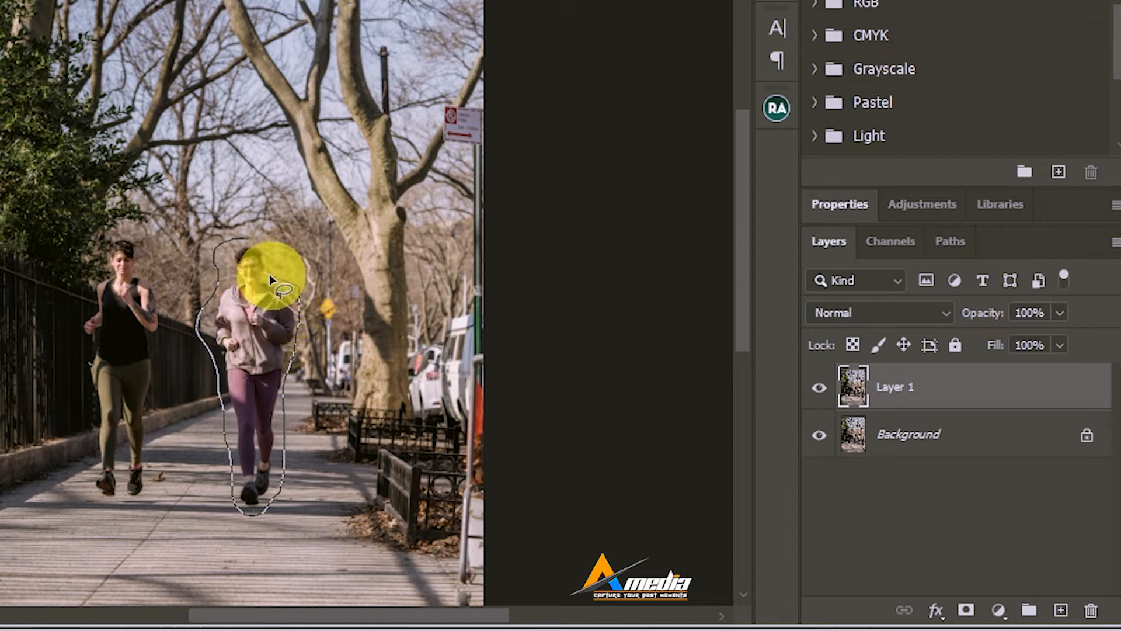
drag(261, 238, 238, 237)
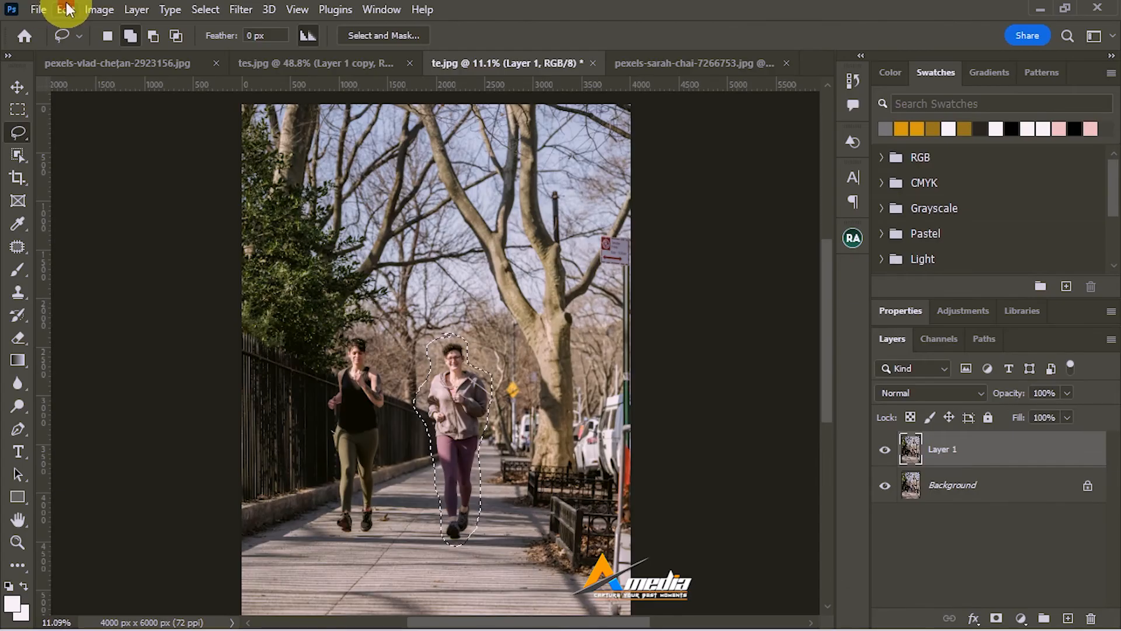
- Open Content-Aware Fill for the selected jogger and exclude the bushes, fence and pavement along the photo's left side from the sampling area
click(66, 9)
click(152, 318)
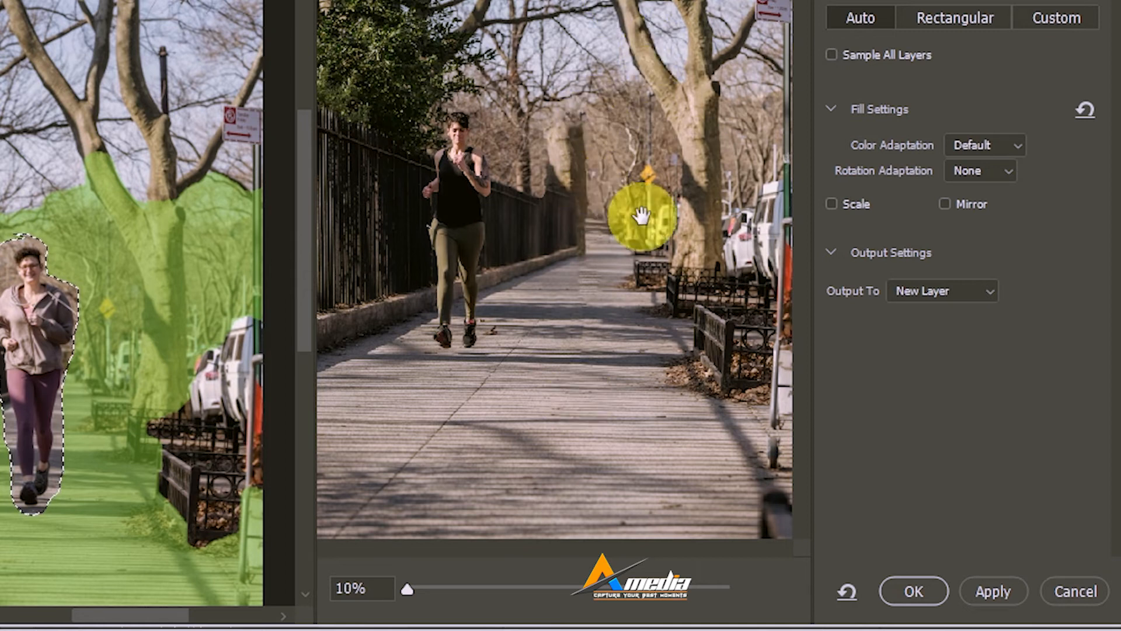
drag(407, 589, 415, 590)
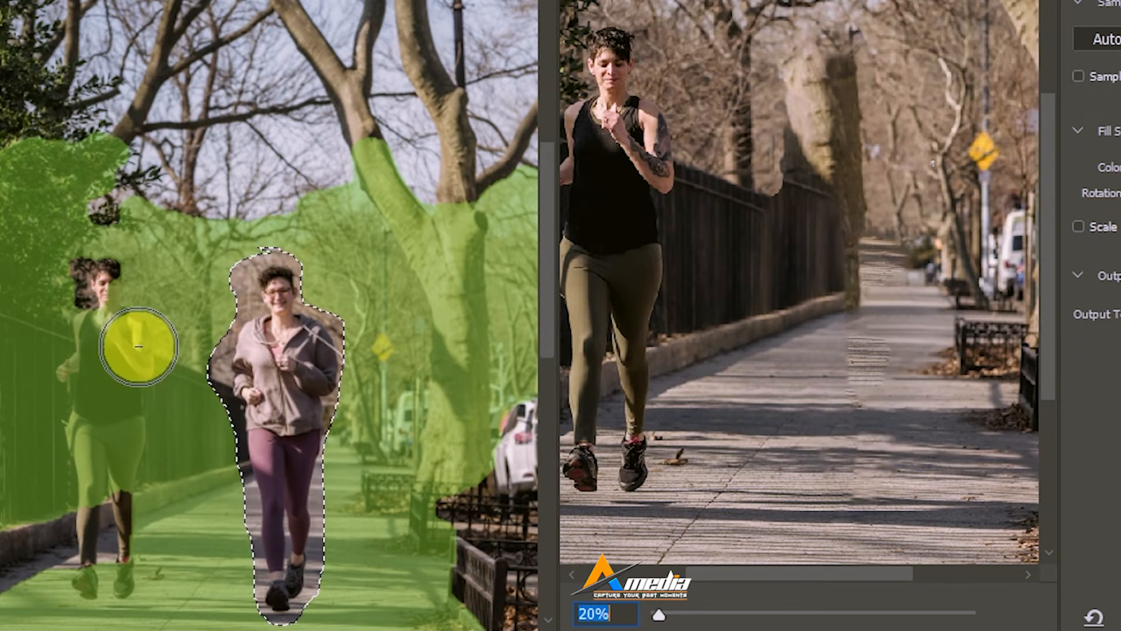
drag(130, 318, 237, 233)
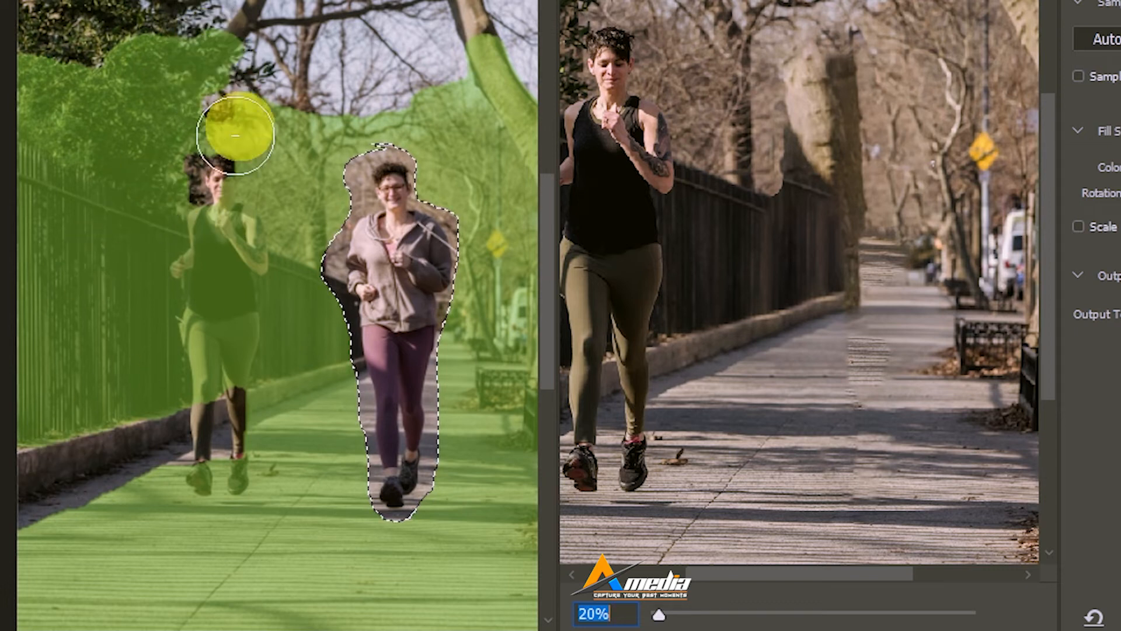
mouse_move(193, 175)
mouse_down()
mouse_move(162, 66)
mouse_move(55, 318)
mouse_up()
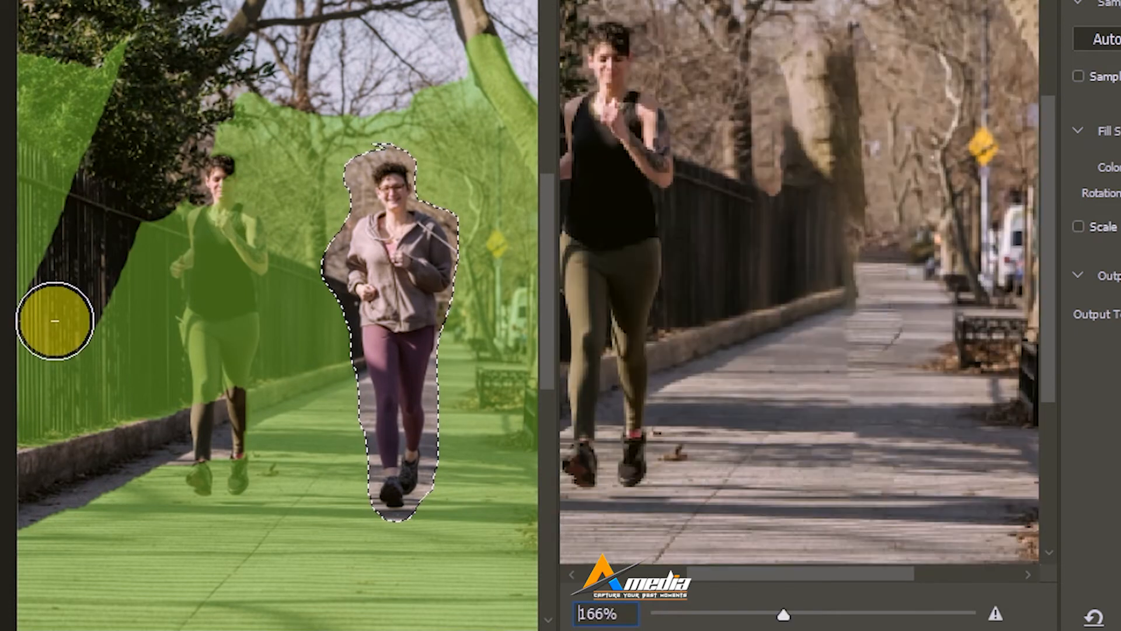
mouse_move(140, 37)
mouse_down()
mouse_move(8, 350)
mouse_move(138, 68)
mouse_move(67, 72)
mouse_move(52, 54)
mouse_up()
mouse_move(70, 325)
mouse_down()
mouse_move(69, 514)
mouse_move(54, 352)
mouse_move(17, 369)
mouse_move(0, 534)
mouse_move(23, 630)
mouse_move(42, 516)
mouse_move(44, 609)
mouse_move(111, 464)
mouse_move(147, 226)
mouse_move(234, 82)
mouse_move(141, 351)
mouse_move(111, 621)
mouse_up()
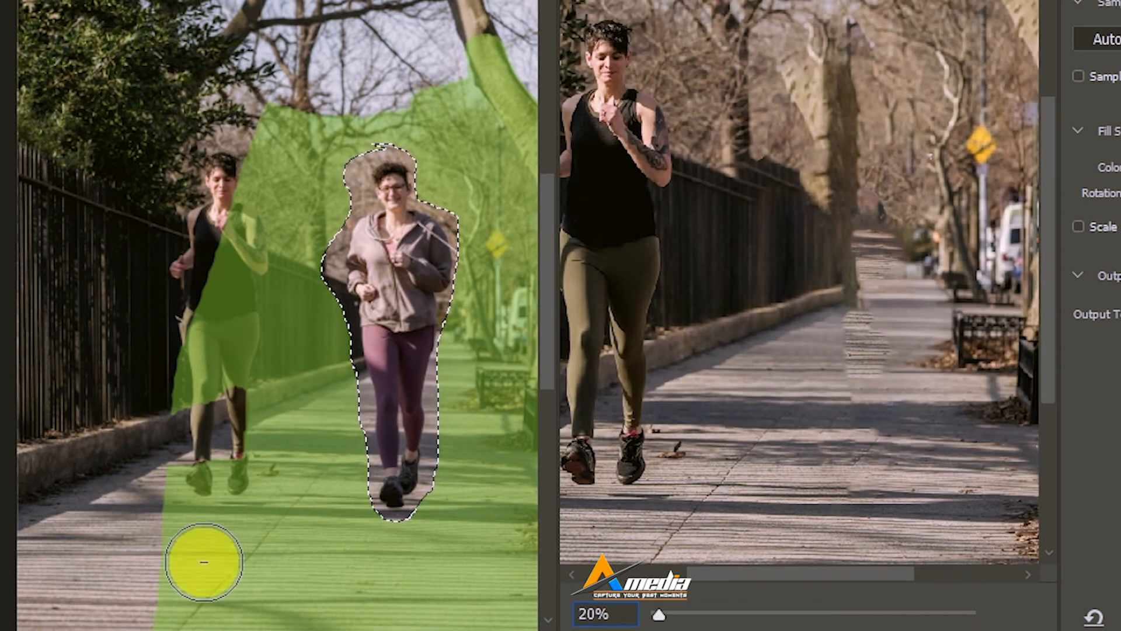
mouse_move(194, 157)
mouse_down()
mouse_move(223, 310)
mouse_move(211, 414)
mouse_move(198, 336)
mouse_move(213, 452)
mouse_move(164, 559)
mouse_move(161, 630)
mouse_up()
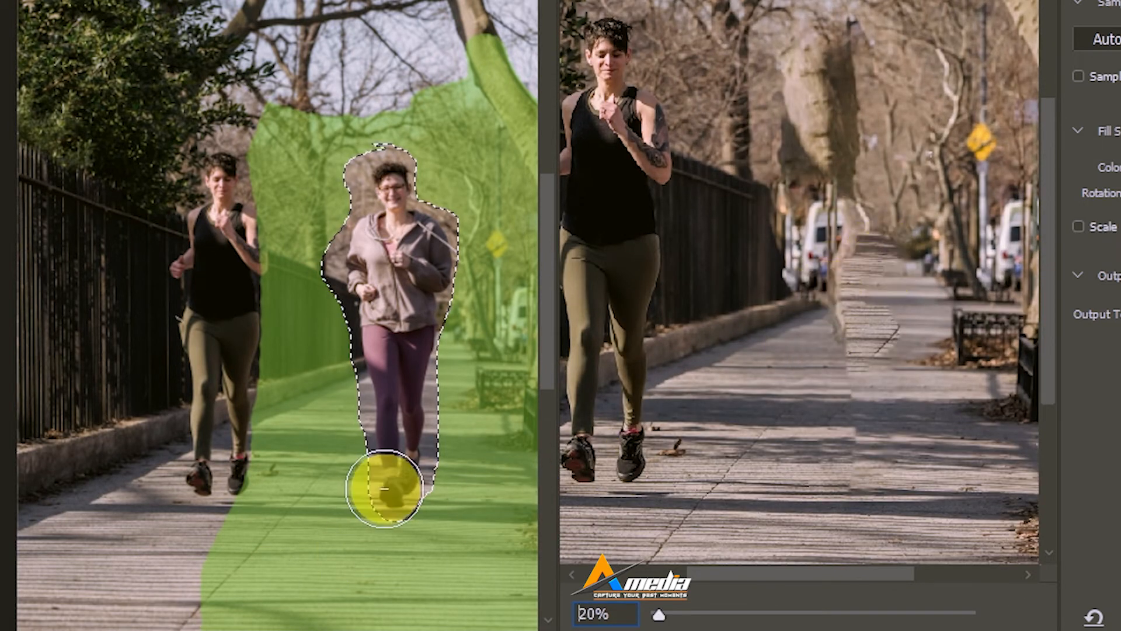
key(ctrl+z)
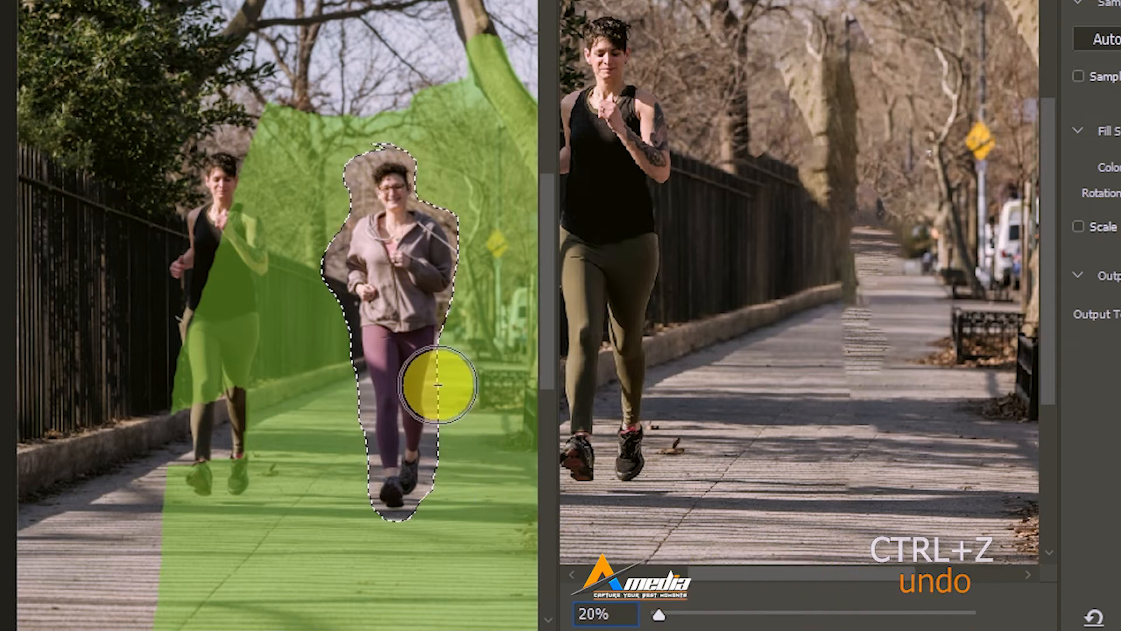
- Exclude the large tree, parked cars and iron-fenced planters from the sampling area, and add back a strip beside the selected jogger
drag(468, 313, 176, 238)
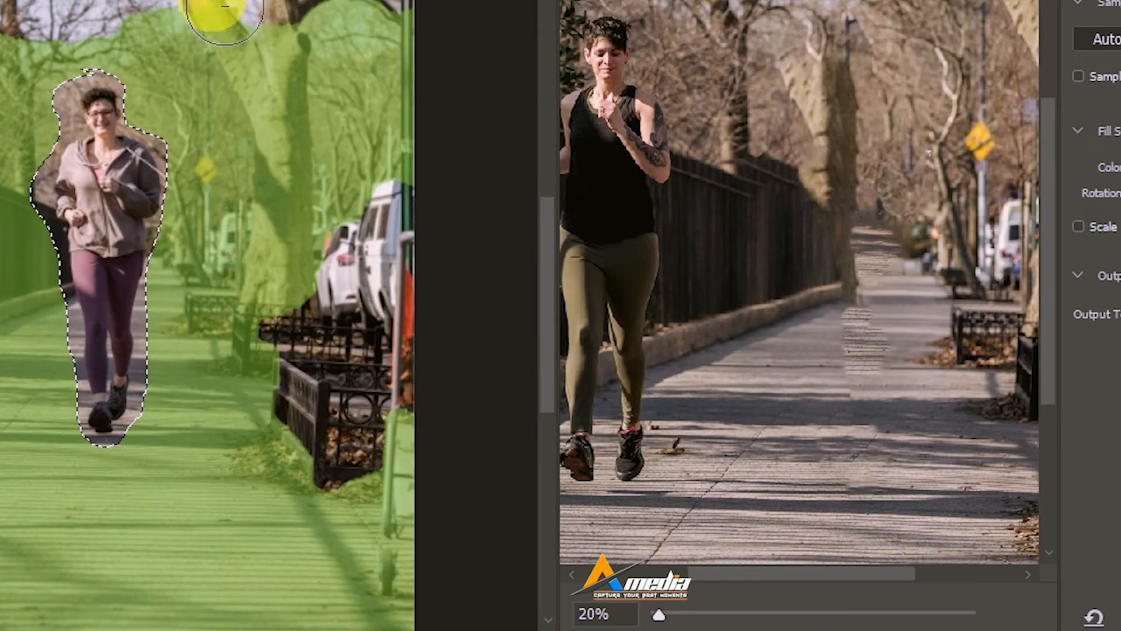
mouse_move(222, 18)
mouse_down()
mouse_move(292, 198)
mouse_move(280, 433)
mouse_up()
mouse_move(295, 89)
mouse_down()
mouse_move(366, 105)
mouse_move(384, 221)
mouse_move(347, 2)
mouse_move(400, 55)
mouse_up()
mouse_move(382, 431)
mouse_down()
mouse_move(388, 608)
mouse_move(358, 588)
mouse_move(340, 479)
mouse_move(295, 425)
mouse_move(353, 573)
mouse_move(274, 354)
mouse_move(263, 149)
mouse_move(235, 45)
mouse_move(194, 1)
mouse_up()
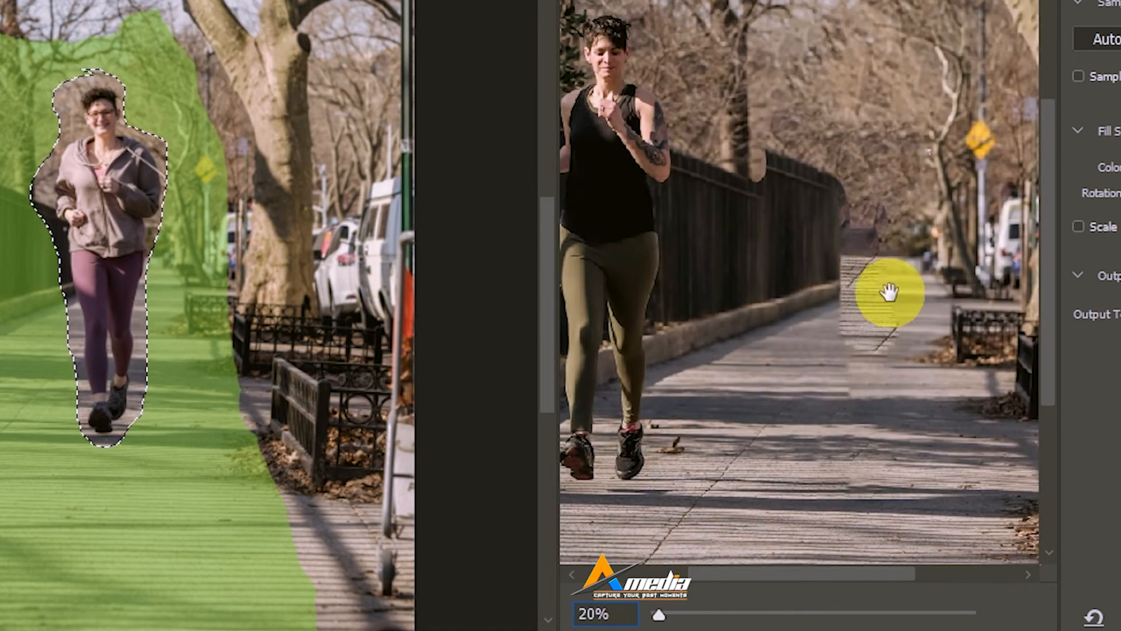
drag(930, 371, 847, 292)
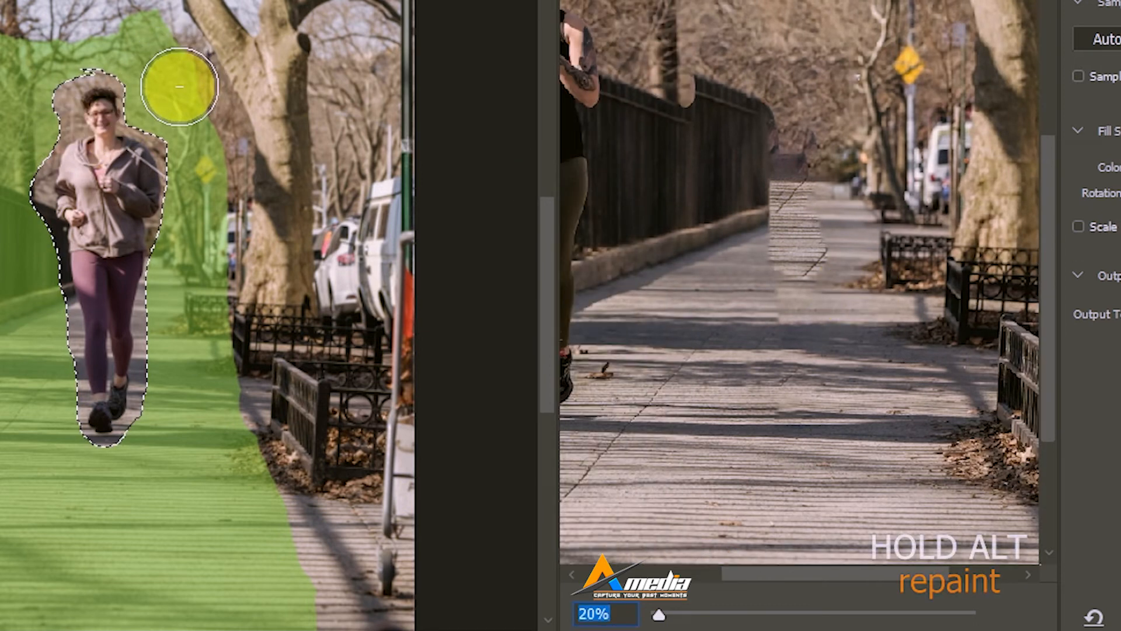
mouse_move(172, 79)
mouse_down()
mouse_move(212, 186)
mouse_move(205, 335)
mouse_up()
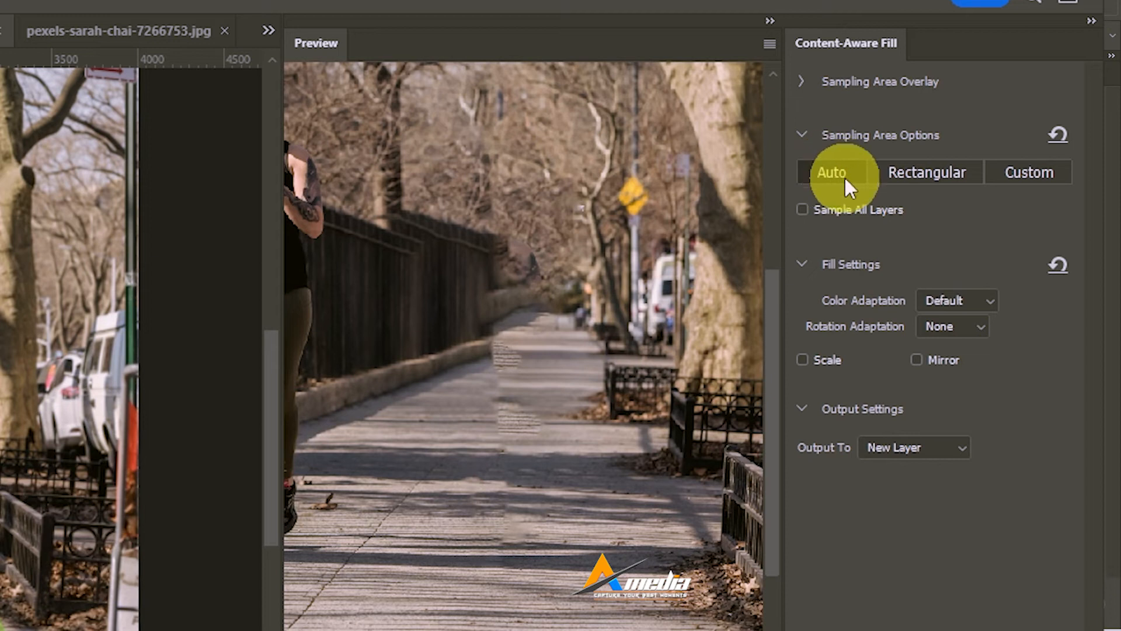
- Try sampling all layers, turn that option off again, and set the fill's Color Adaptation to High
click(803, 209)
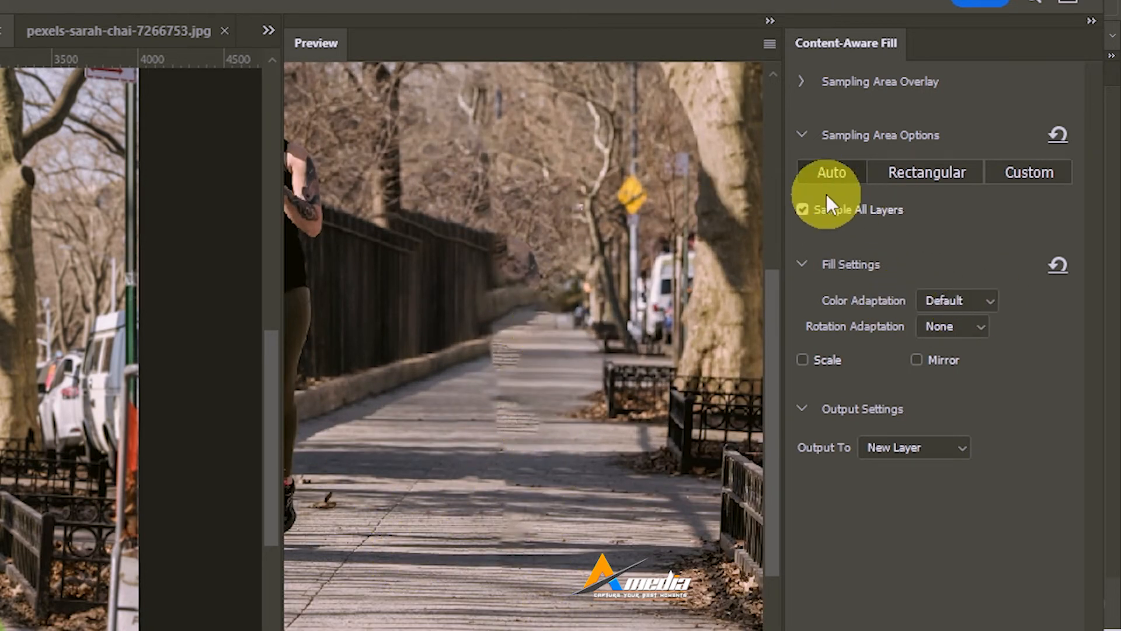
click(803, 209)
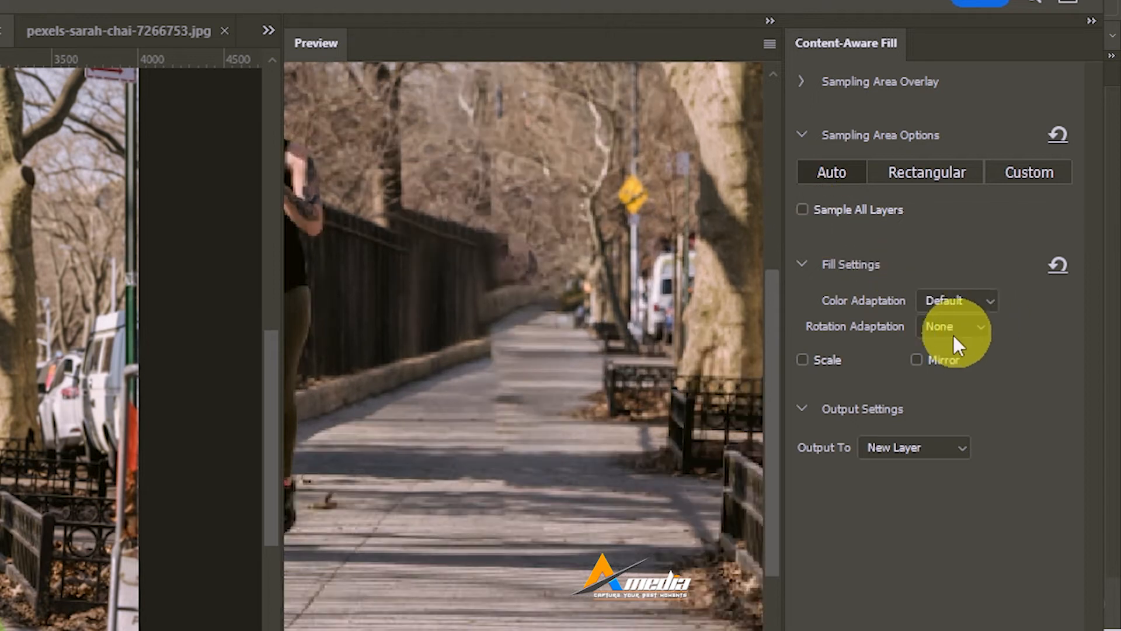
click(954, 300)
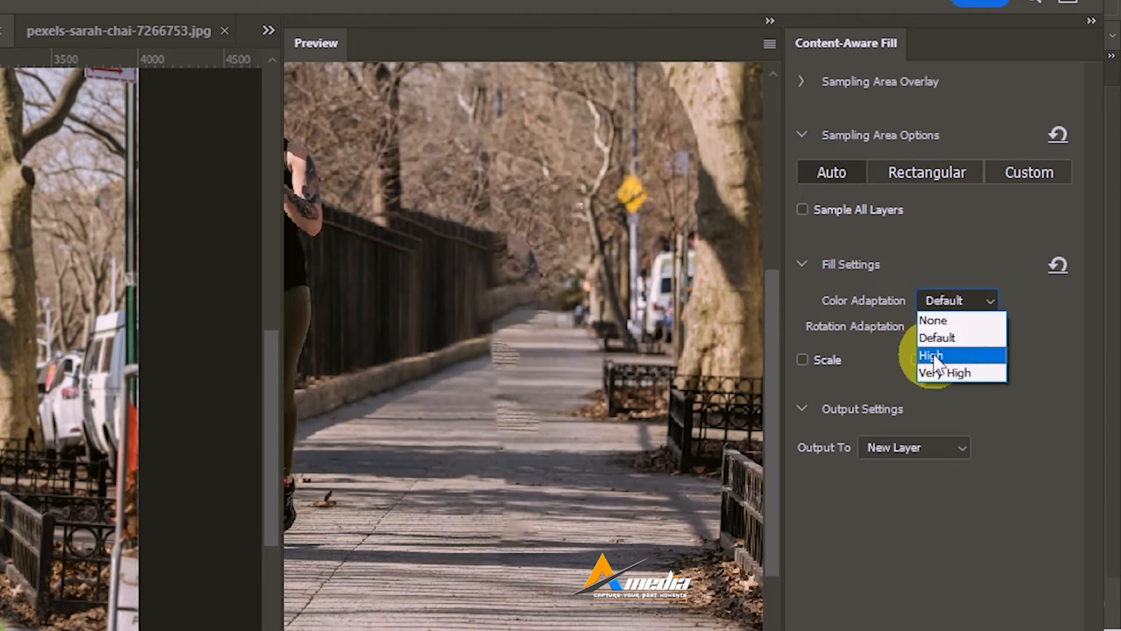
click(931, 356)
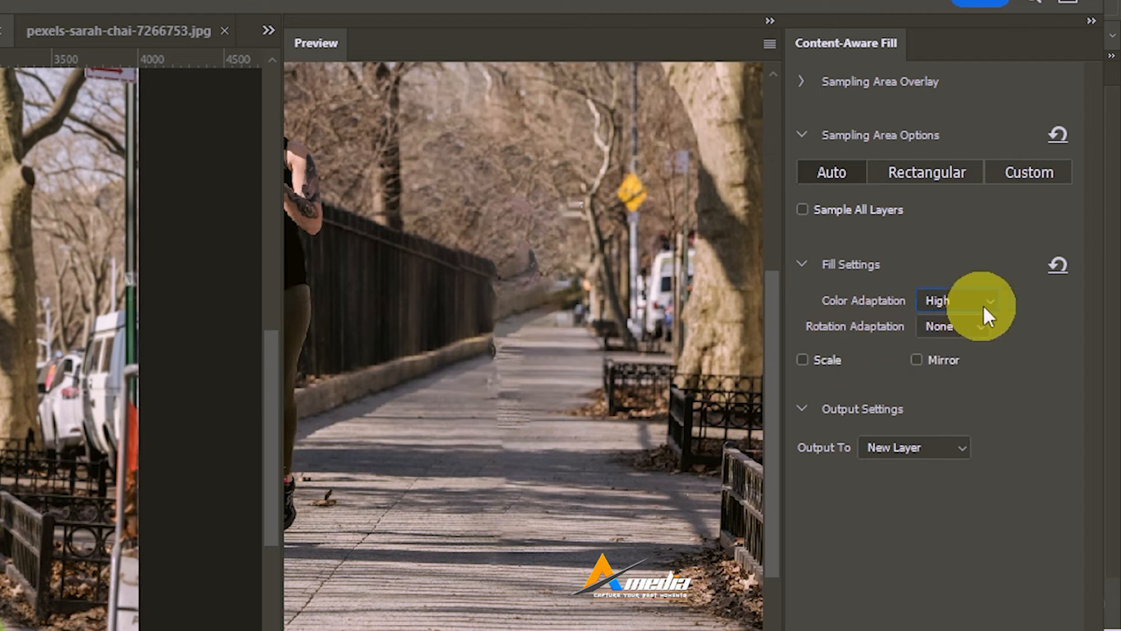
- Try to set the fill's Rotation Adaptation to High and cancel the change
click(978, 326)
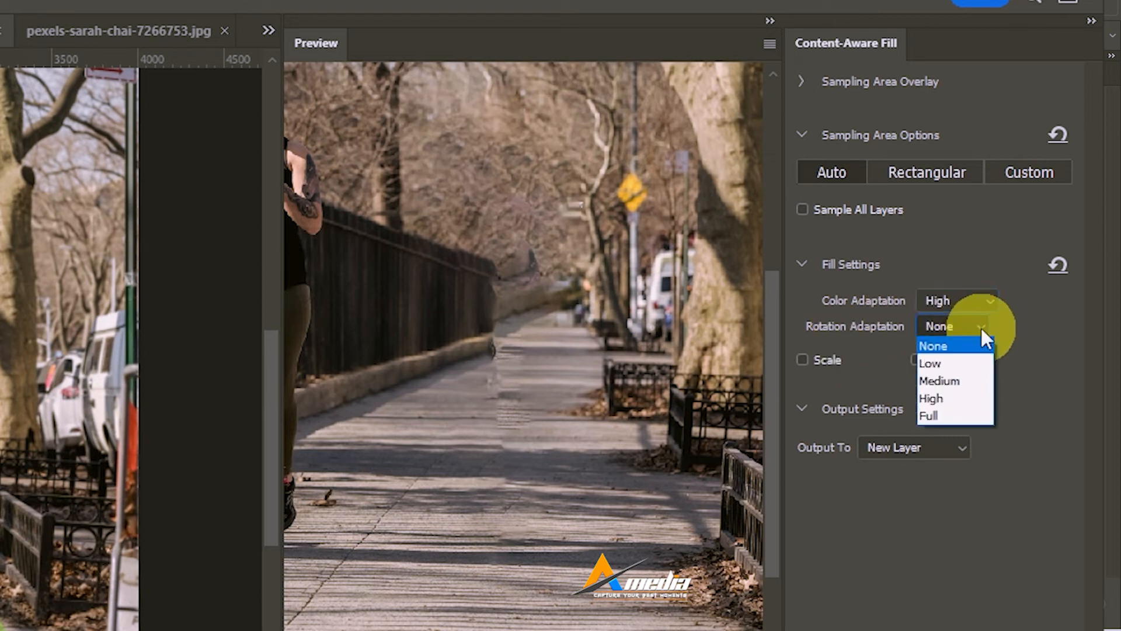
click(944, 399)
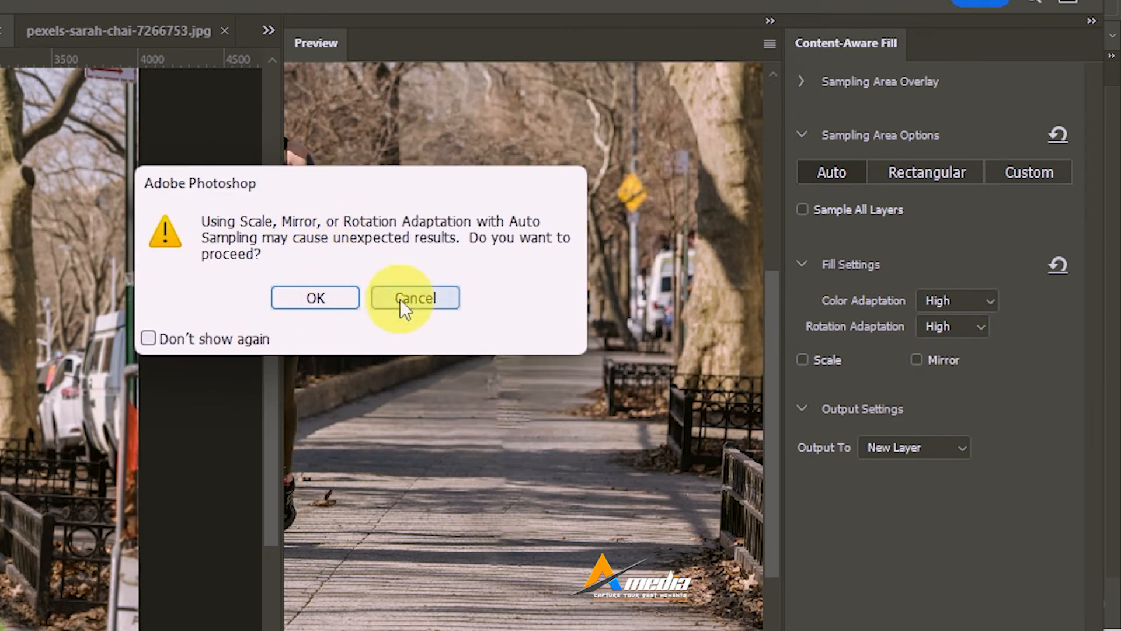
click(432, 303)
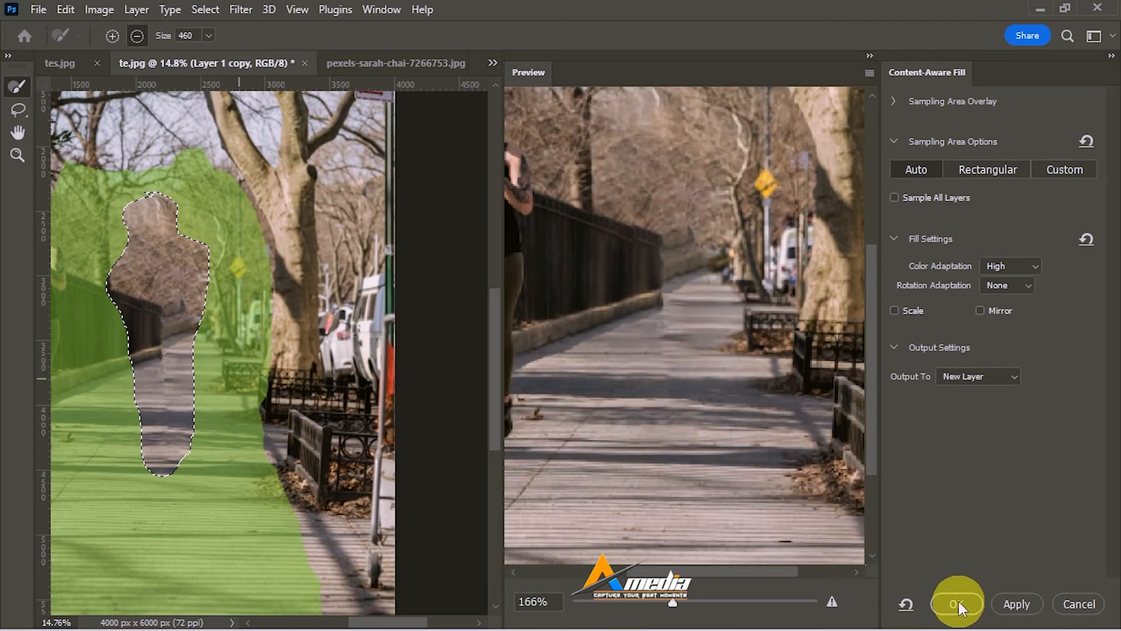
- Apply the Content-Aware Fill with output to a new layer and hide the Background layer
click(959, 601)
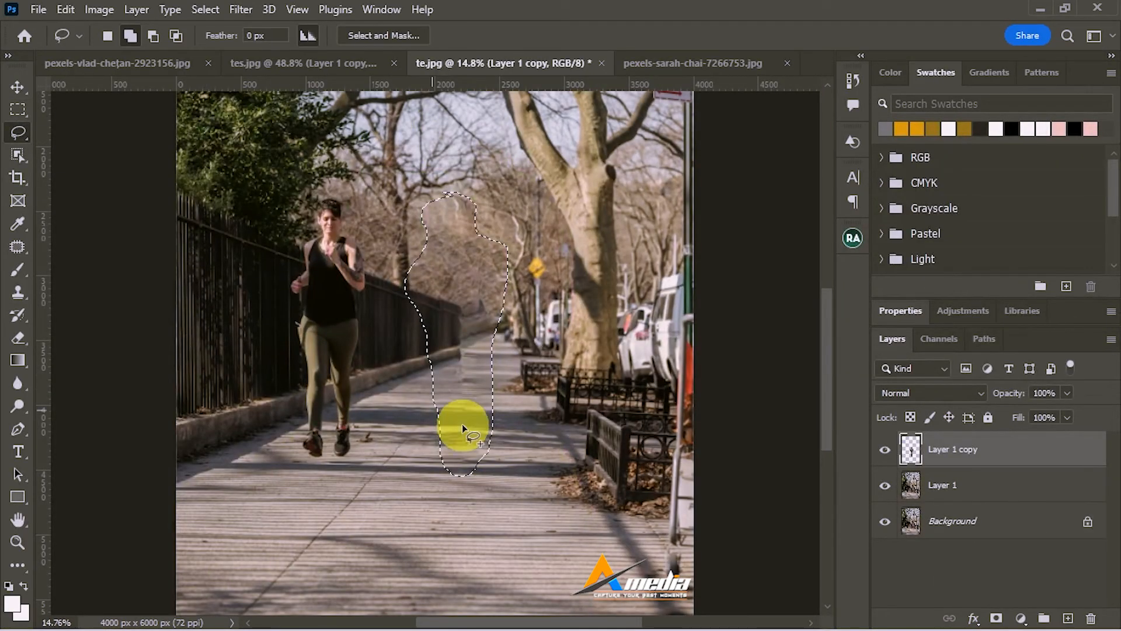
click(885, 520)
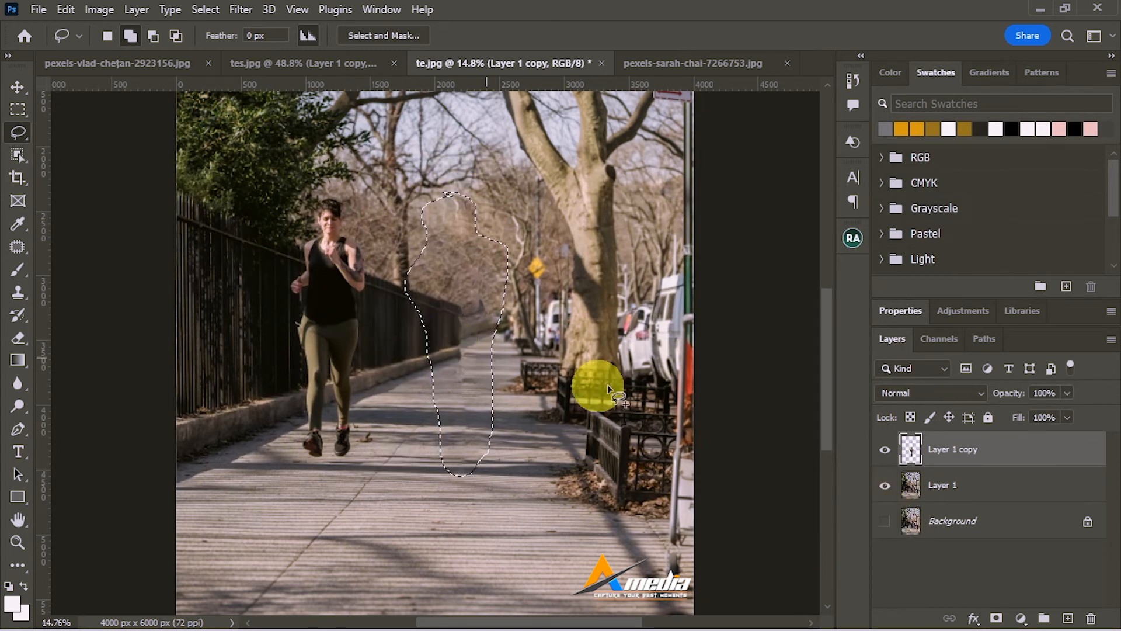
- Toggle the visibility of Layer 1 copy to compare the park photo with and without the filled jogger
click(885, 450)
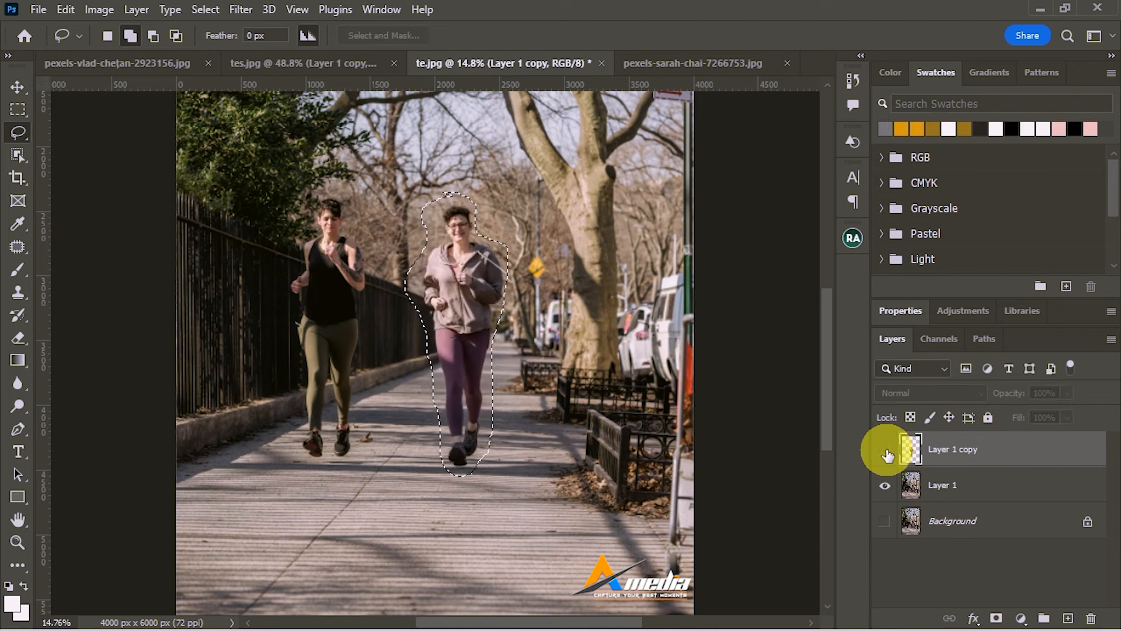
click(885, 451)
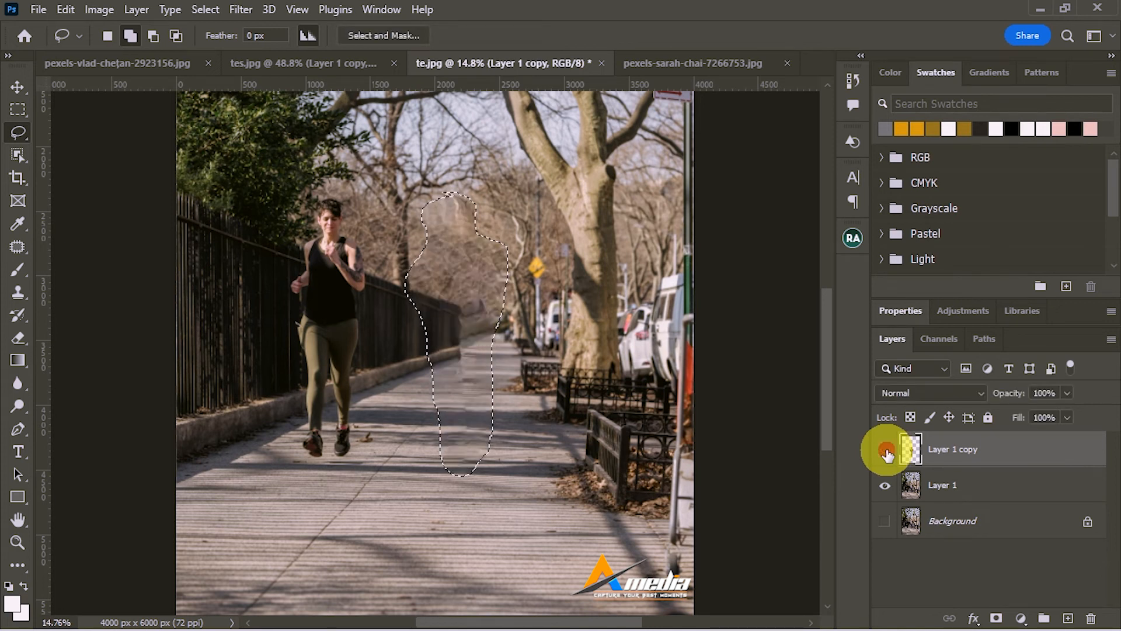
click(885, 451)
click(885, 451)
click(885, 451)
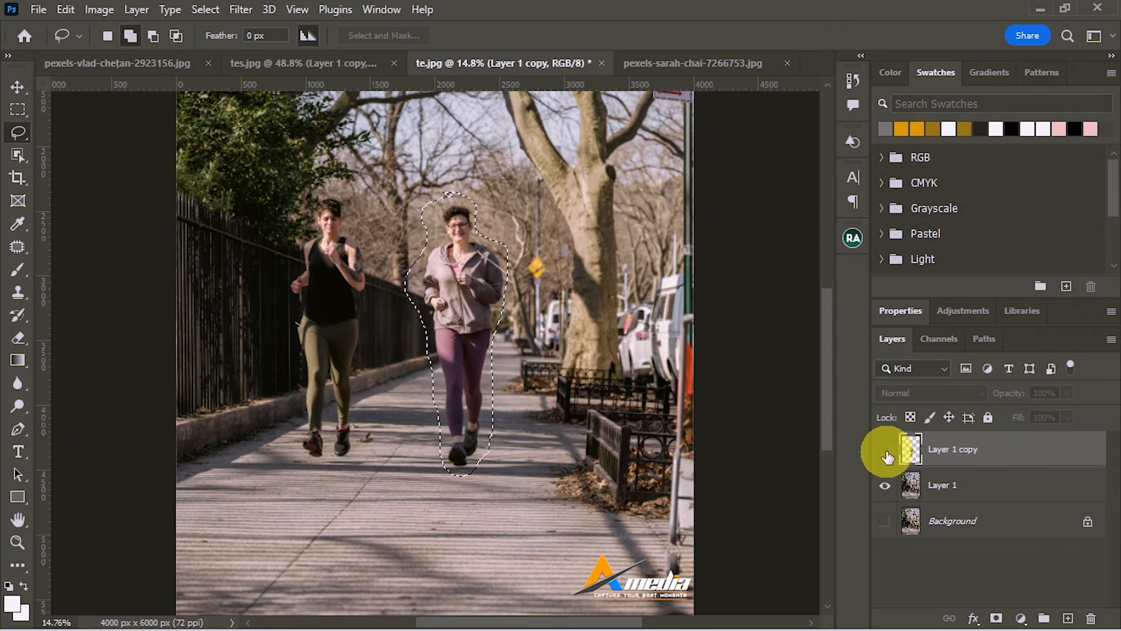
click(885, 450)
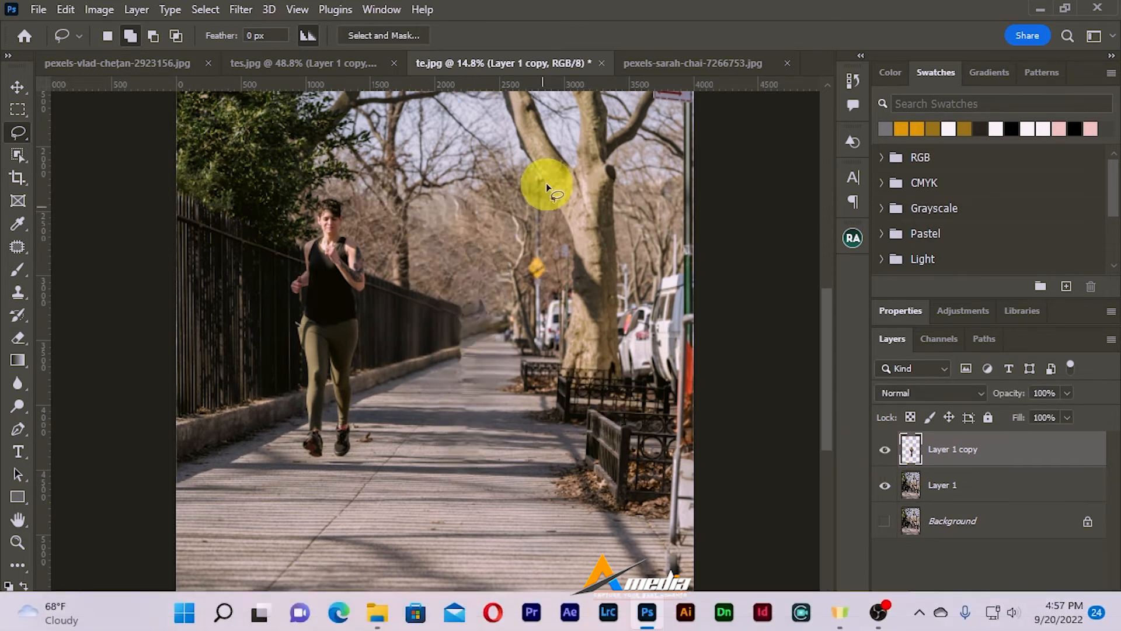
- Merge Layer 1 copy and Layer 1 into a single layer
ctrl+click(984, 482)
right_click(986, 458)
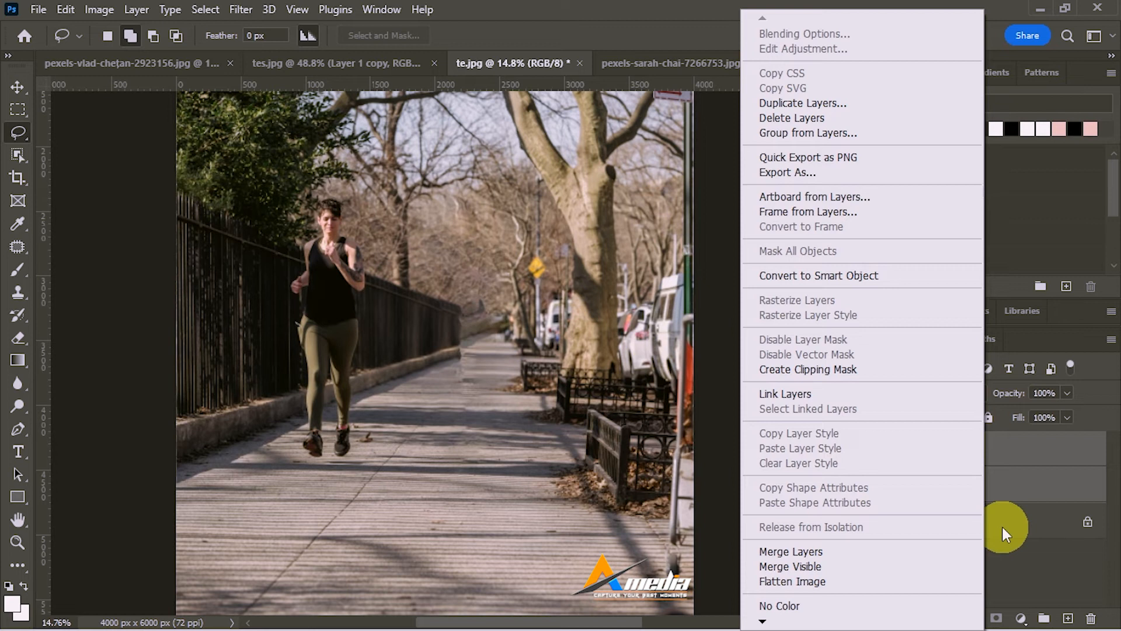
right_click(1024, 473)
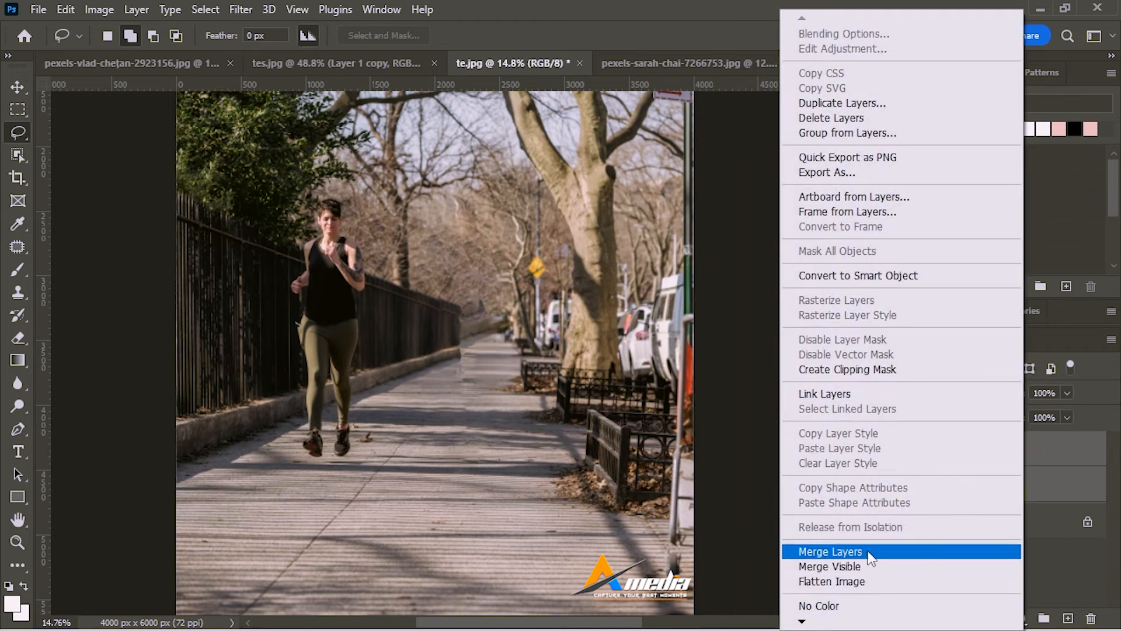
click(870, 551)
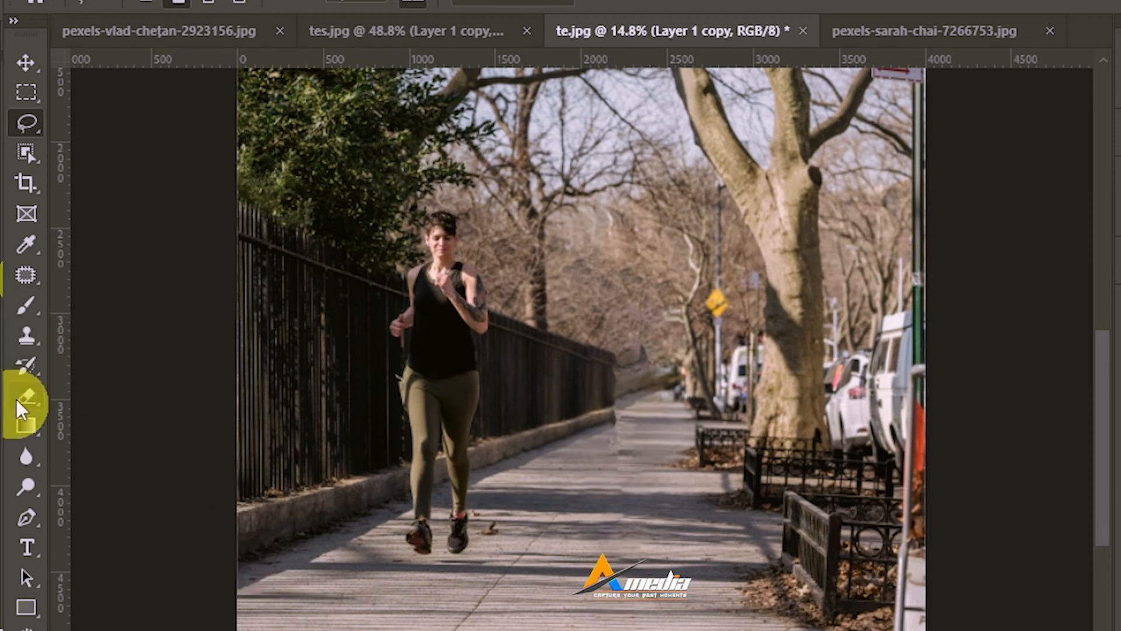
- Activate the Clone Stamp tool and create a new empty layer above the merged photo layer
click(26, 336)
scroll(679, 532, up, 3)
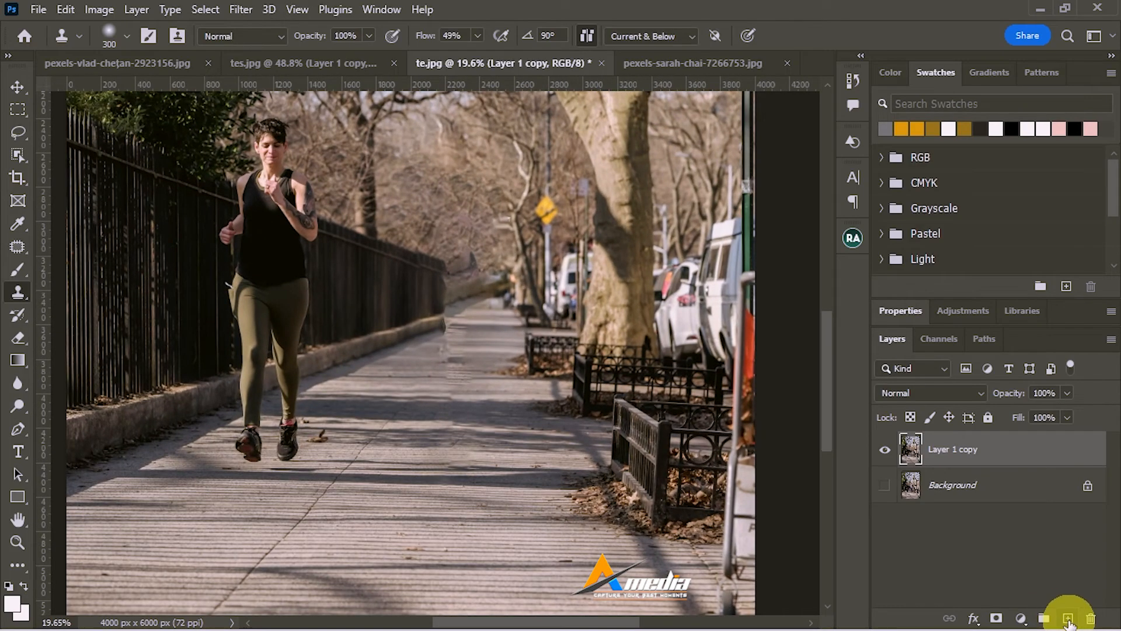
click(1067, 618)
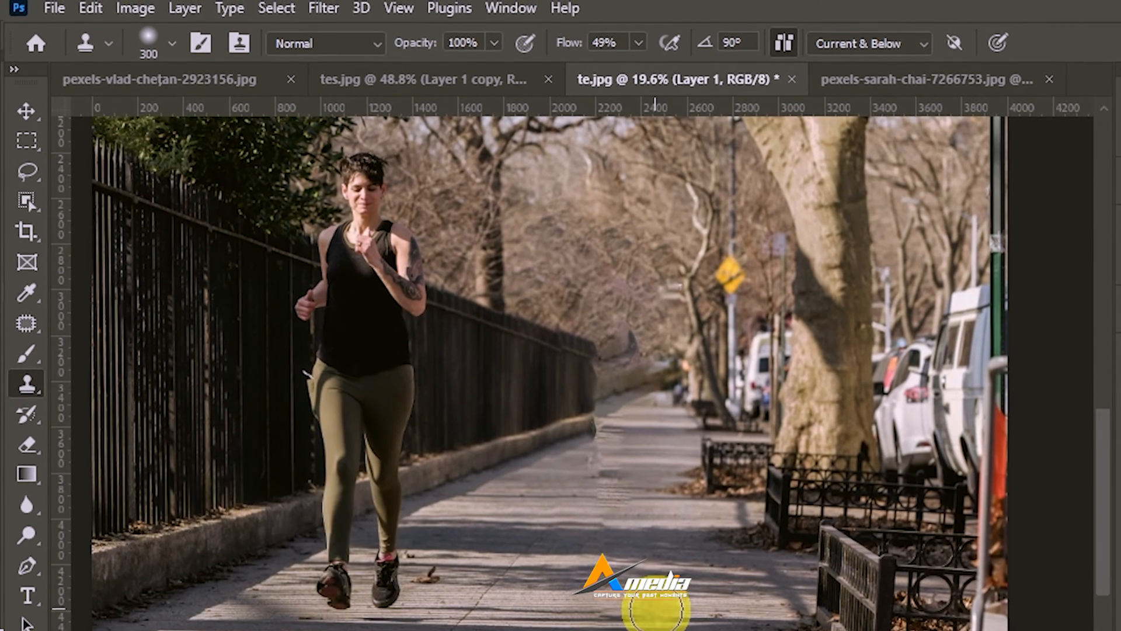
- Sample clean pavement and clone it over the patchy filled area of the path near the far end of the fence
alt+click(519, 562)
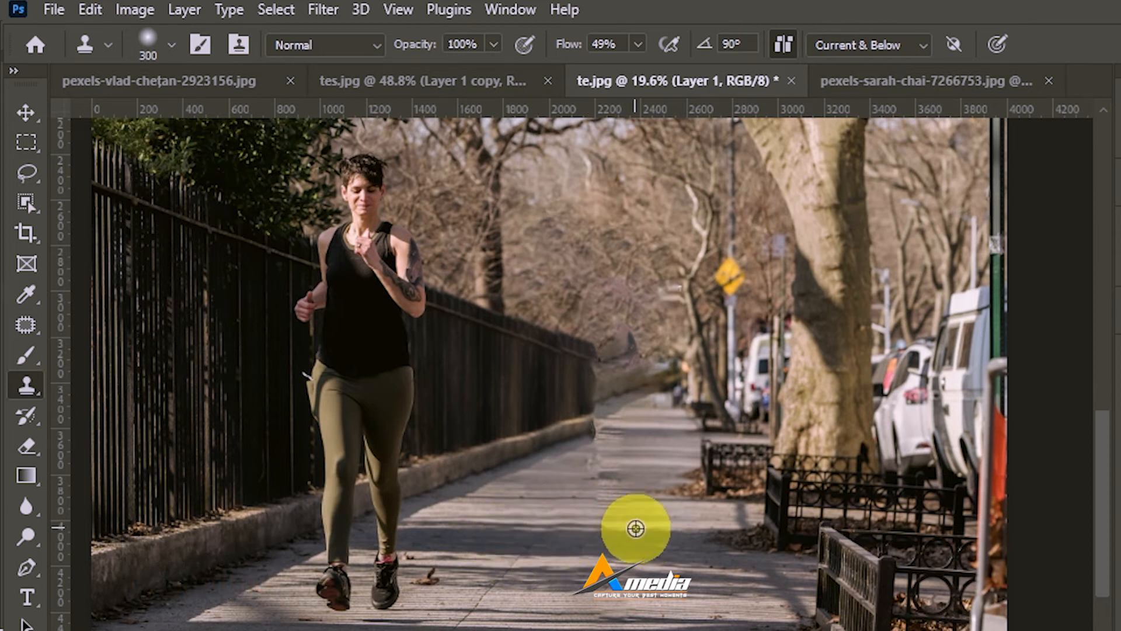
scroll(629, 520, up, 2)
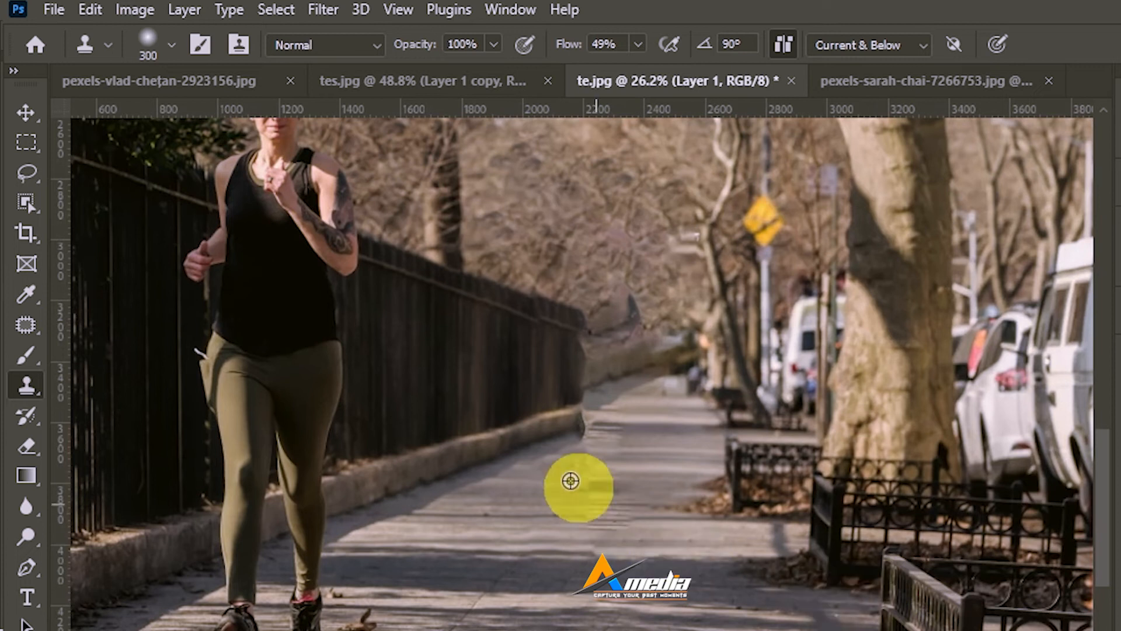
alt+click(544, 466)
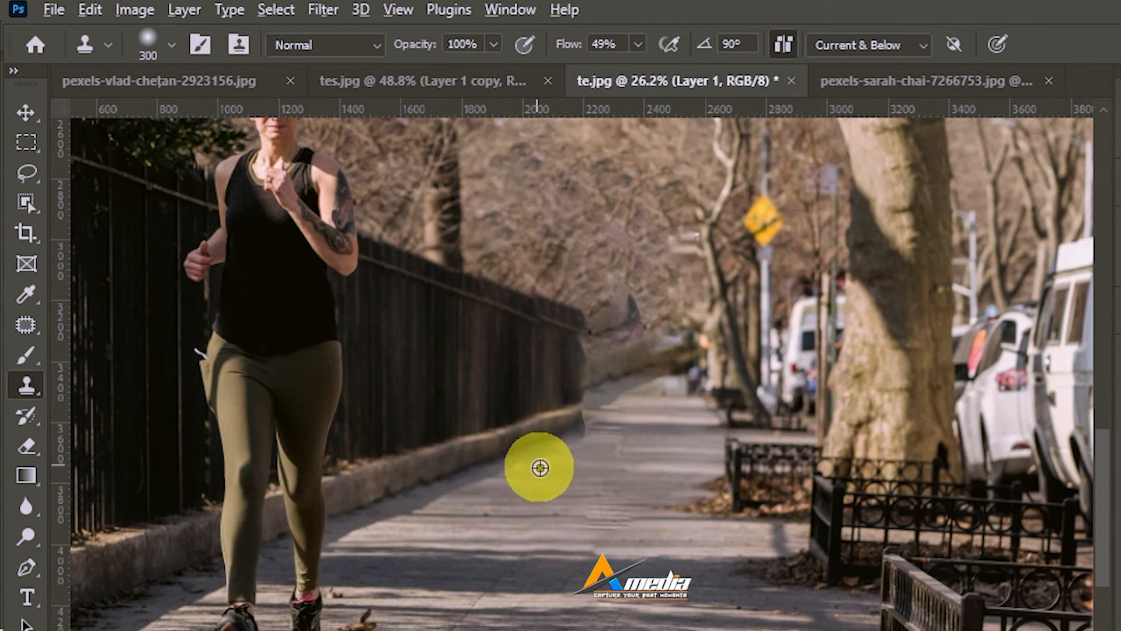
mouse_move(584, 496)
mouse_down()
mouse_move(625, 496)
mouse_move(516, 477)
mouse_up()
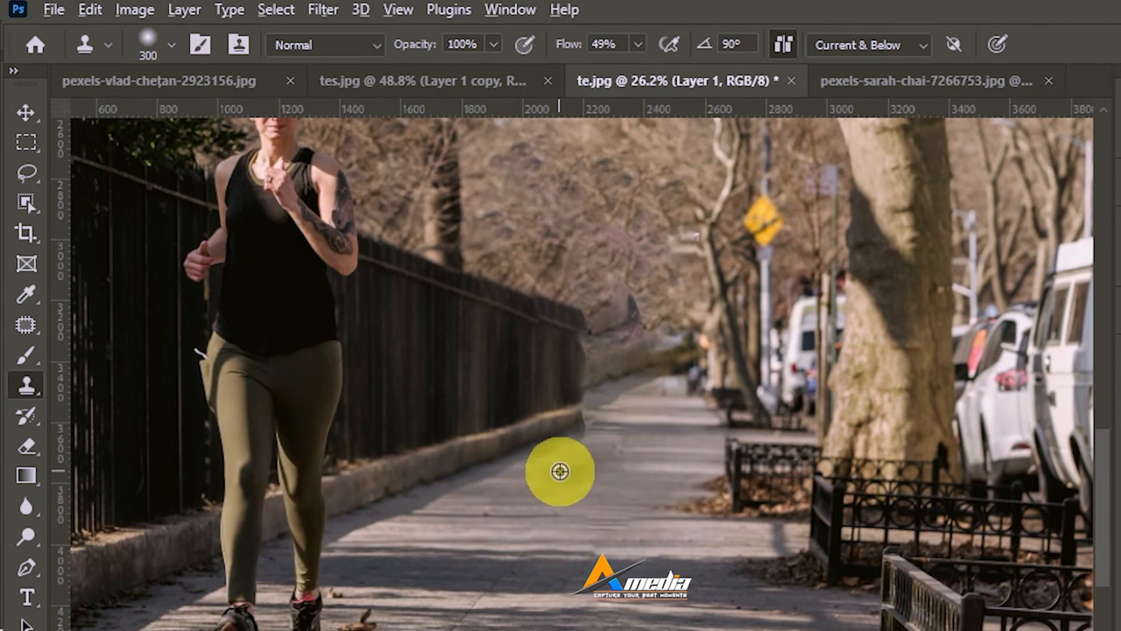
alt+click(558, 470)
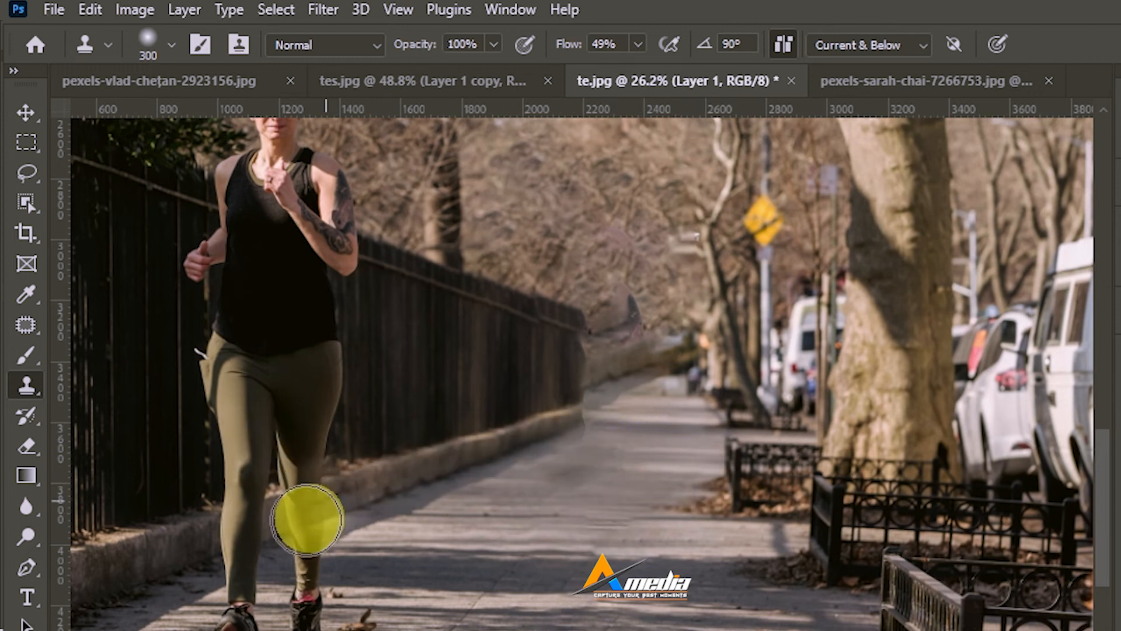
mouse_move(604, 400)
mouse_down()
mouse_move(586, 376)
mouse_move(631, 376)
mouse_move(628, 351)
mouse_up()
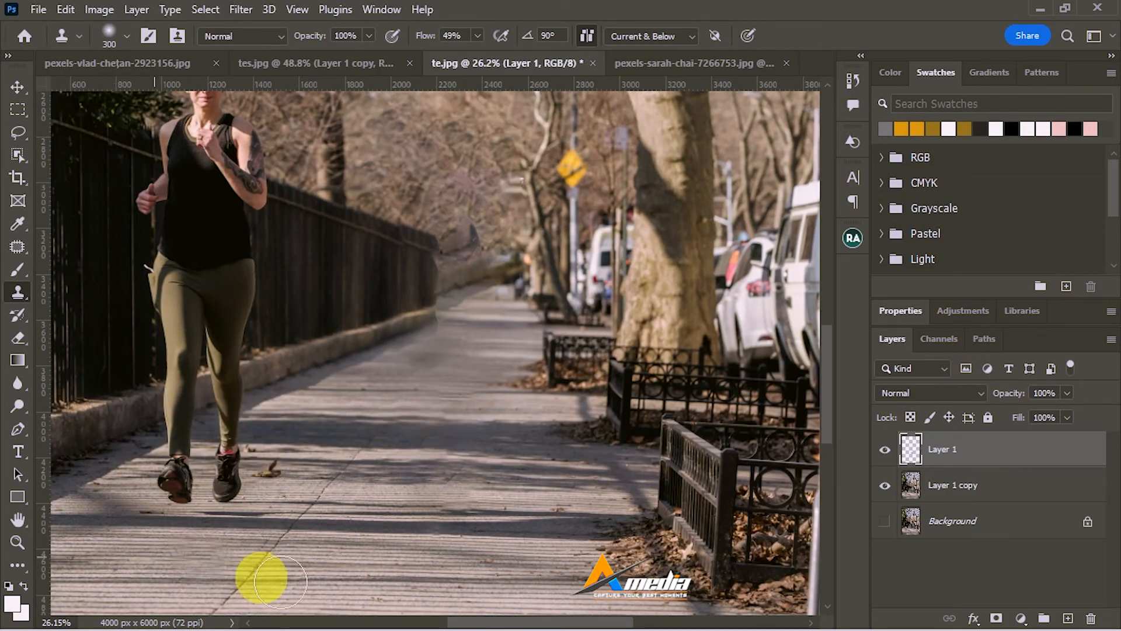
- View the whole cleaned park photo, then switch to the pexels-sarah-chai-7266753.jpg document
scroll(450, 450, down, 5)
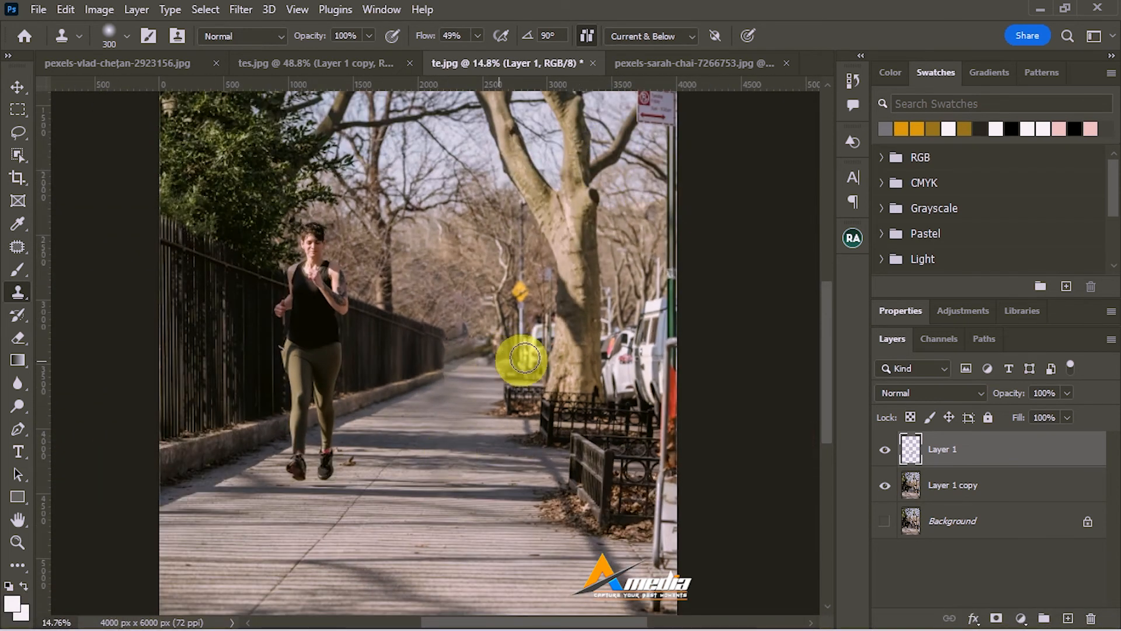
click(662, 65)
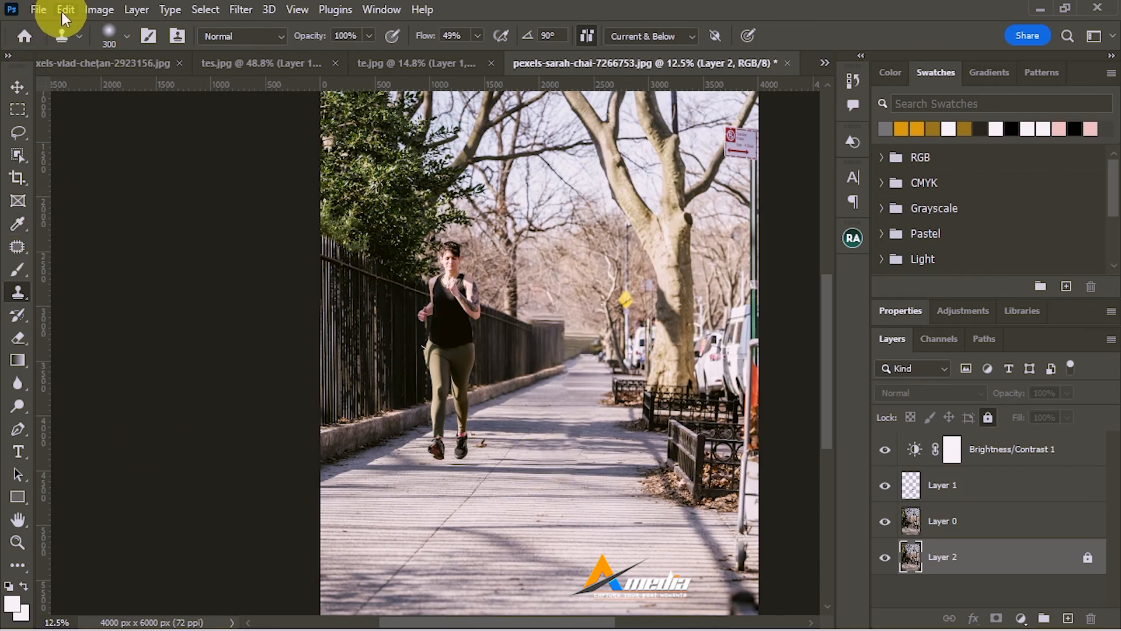
click(63, 10)
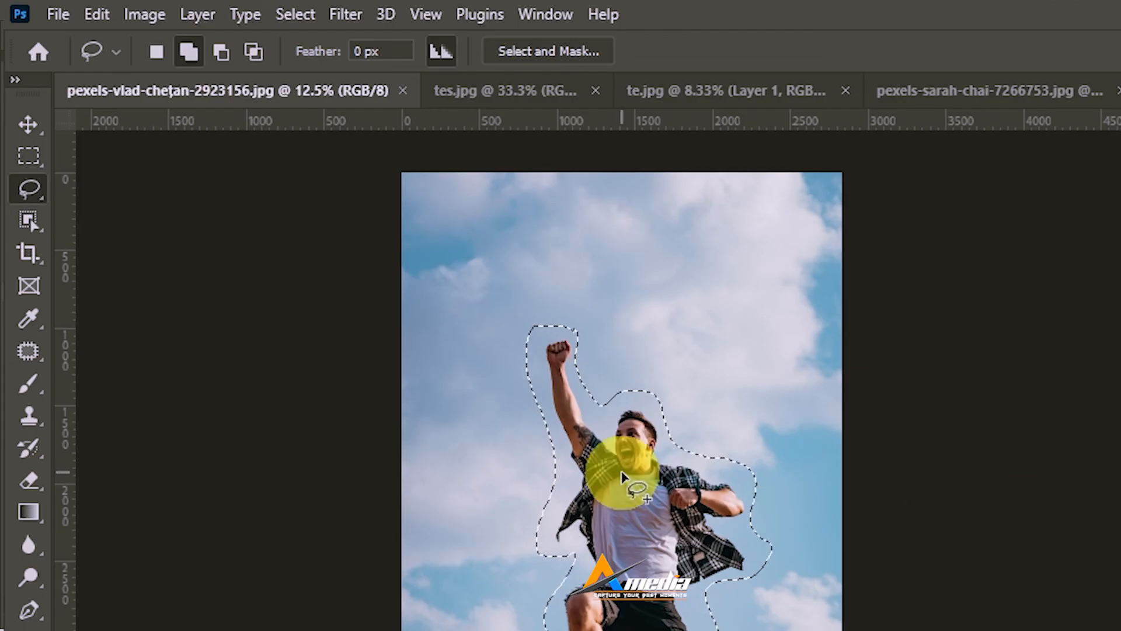
- Fill the lasso selection around the jumping man using Content-Aware contents to replace him with sky
click(97, 15)
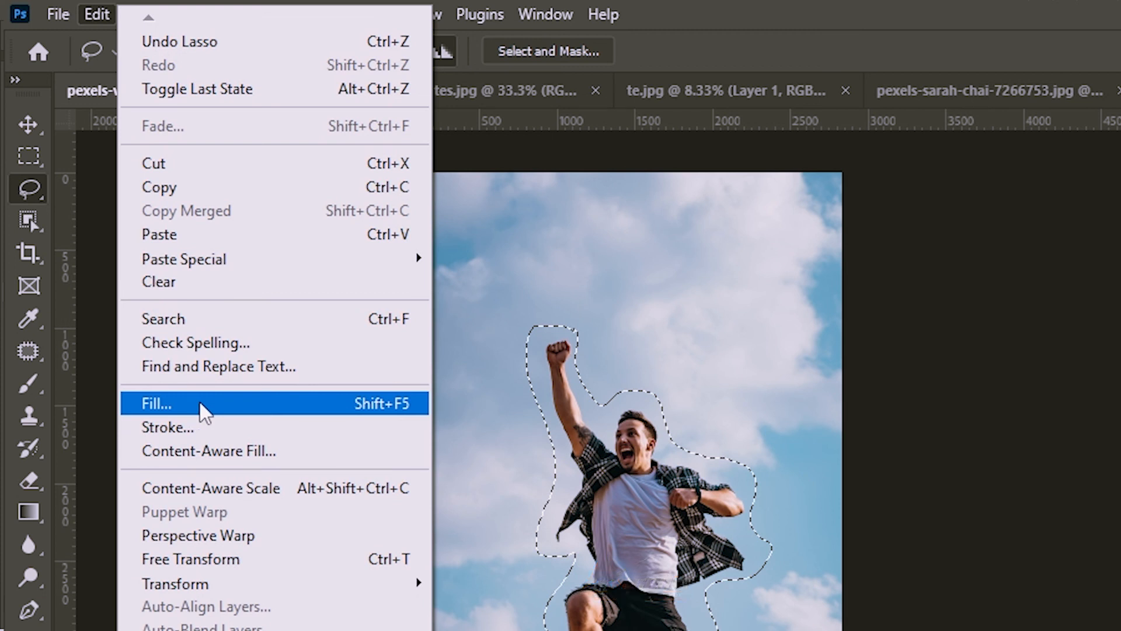
click(867, 5)
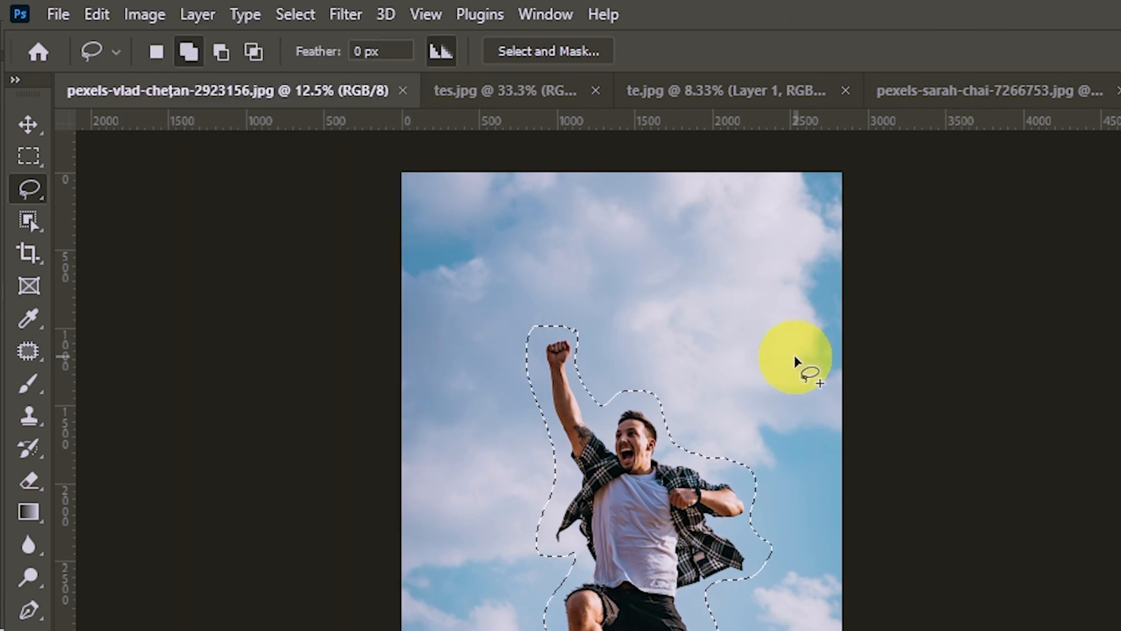
click(110, 17)
click(153, 400)
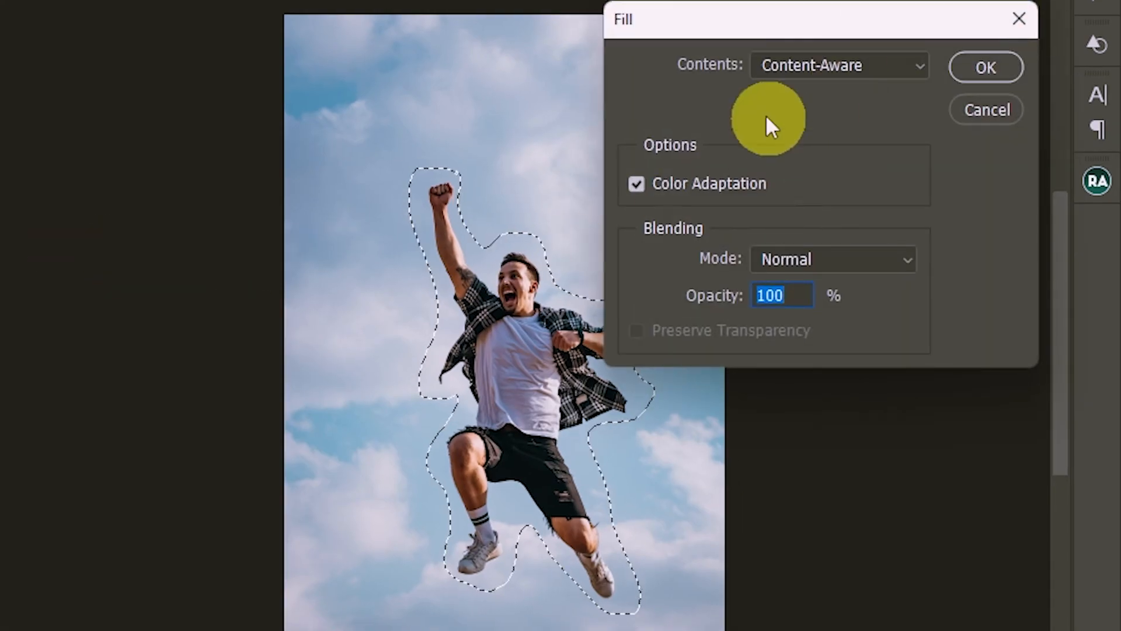
click(921, 65)
click(897, 30)
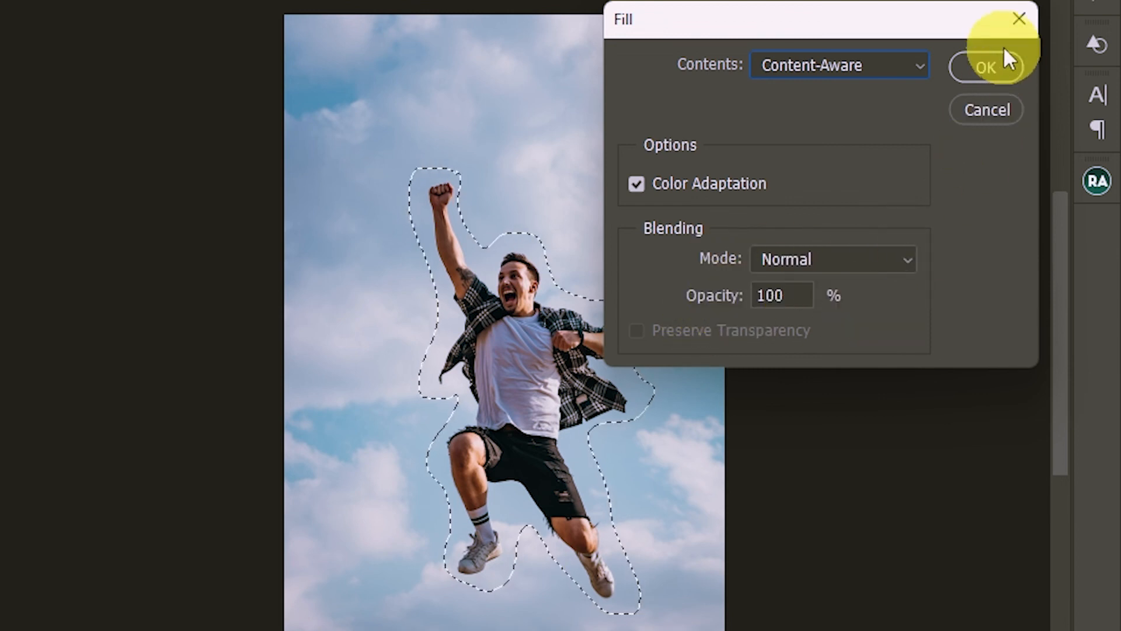
click(993, 60)
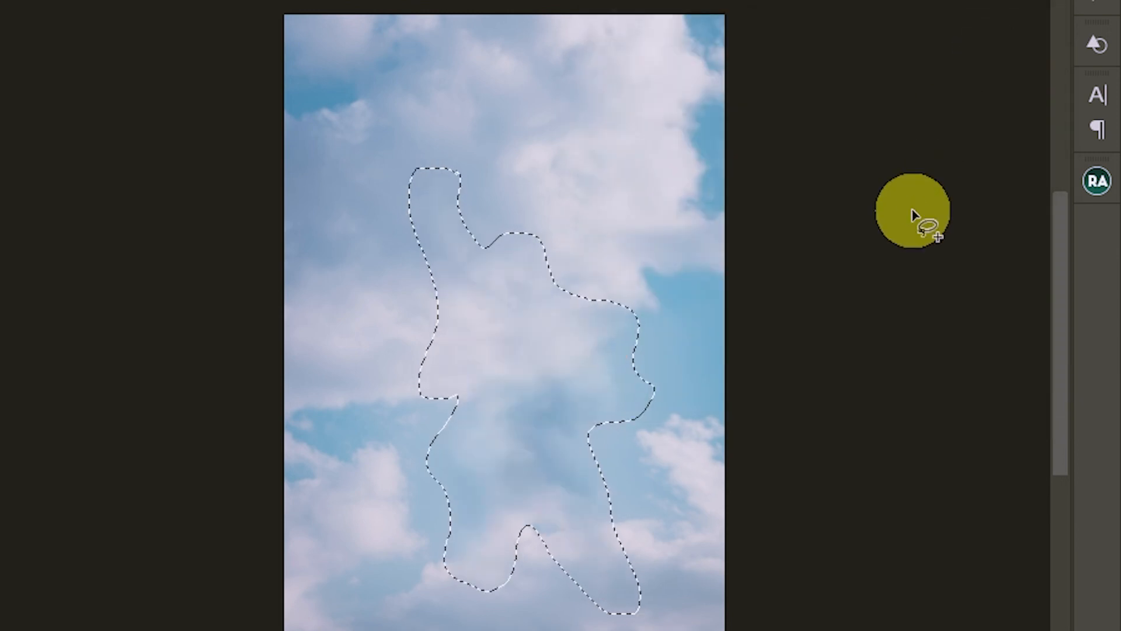